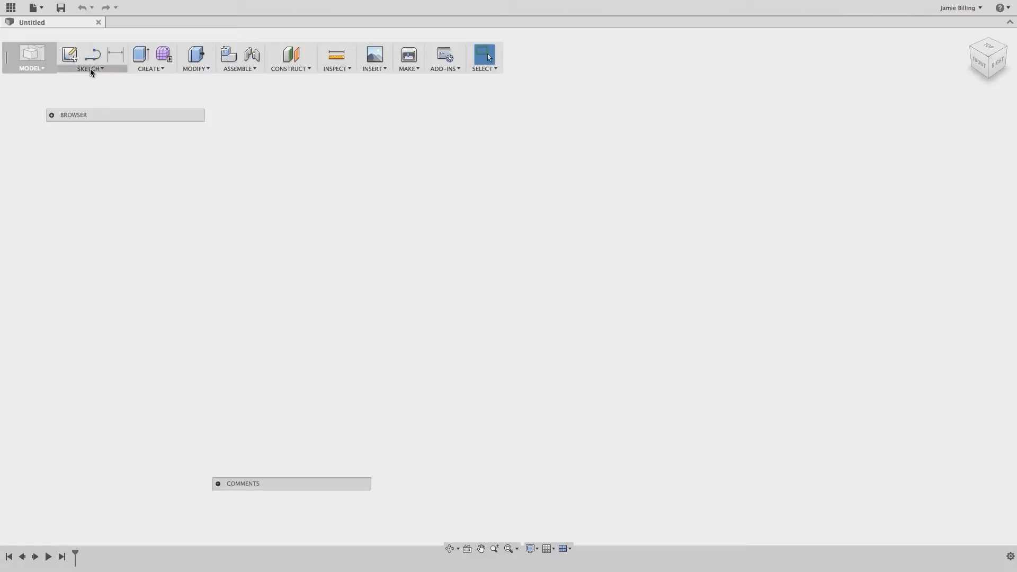
Sketch a 100 mm by 100 mm two-point rectangle on the horizontal origin plane, starting from the origin
{"action": "left_click", "coordinate": [90, 69]}
{"action": "left_click", "coordinate": [92, 80]}
{"action": "left_click", "coordinate": [89, 68]}
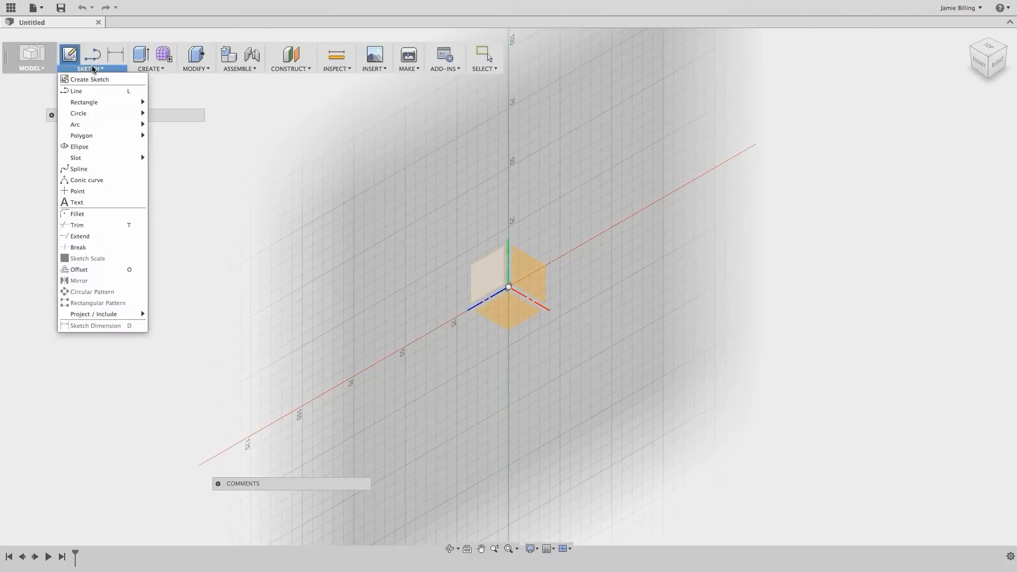
{"action": "mouse_move", "coordinate": [95, 100]}
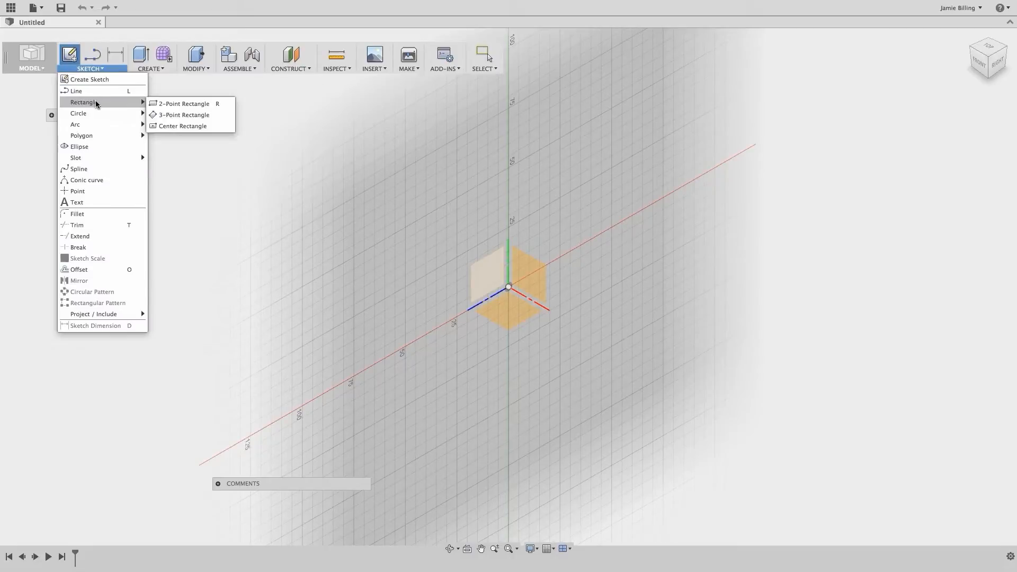
{"action": "left_click", "coordinate": [164, 101]}
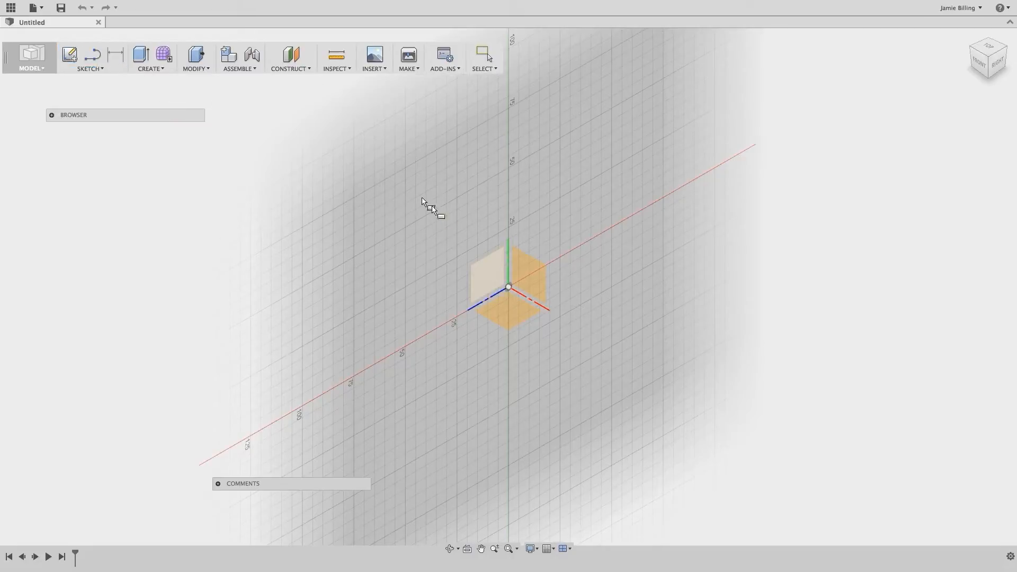
{"action": "left_click", "coordinate": [507, 311]}
{"action": "left_click", "coordinate": [507, 312]}
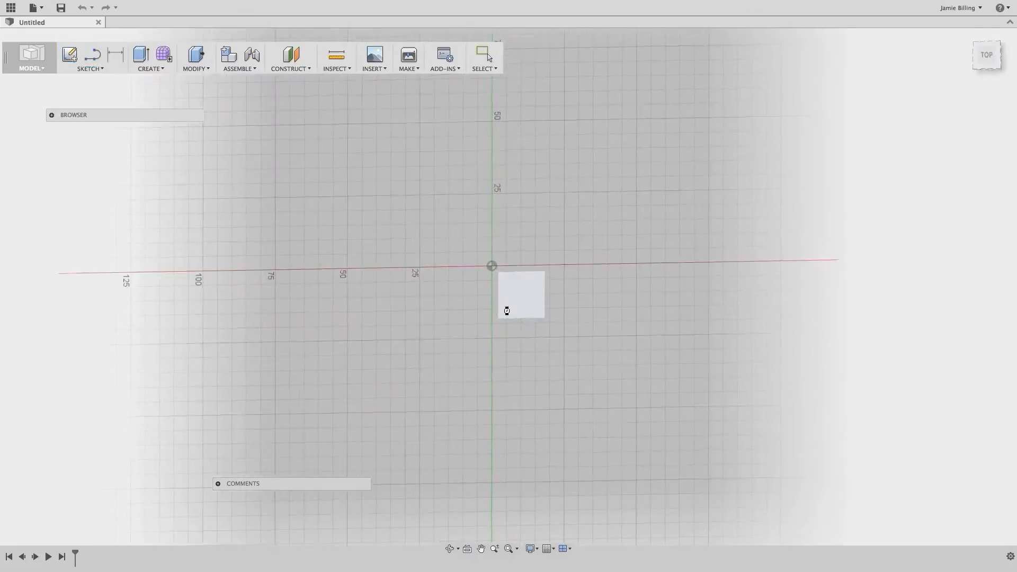
{"action": "left_click", "coordinate": [487, 260]}
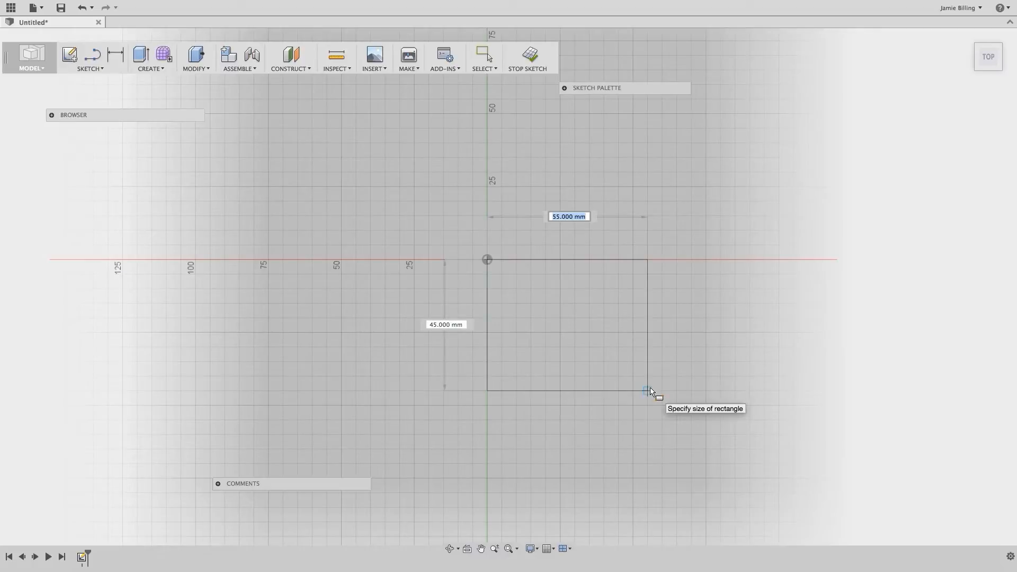
{"action": "type", "text": "100"}
{"action": "key", "text": "Tab"}
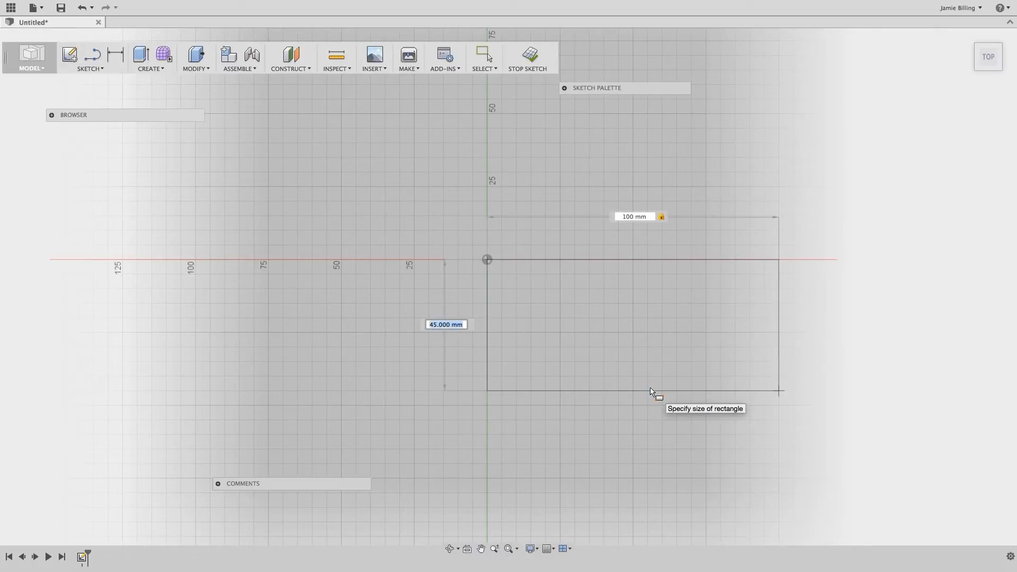
{"action": "type", "text": "100"}
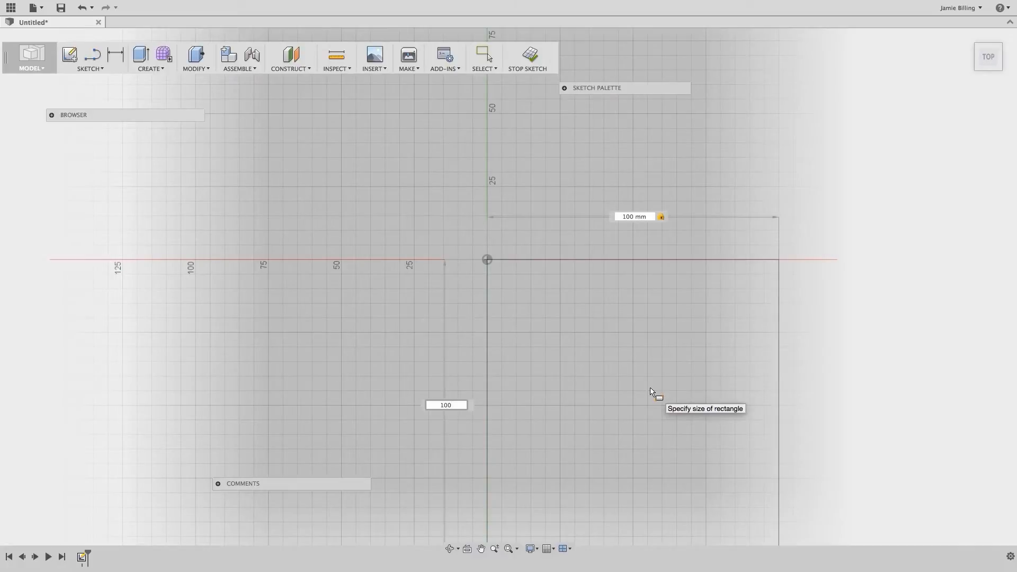
{"action": "key", "text": "Return"}
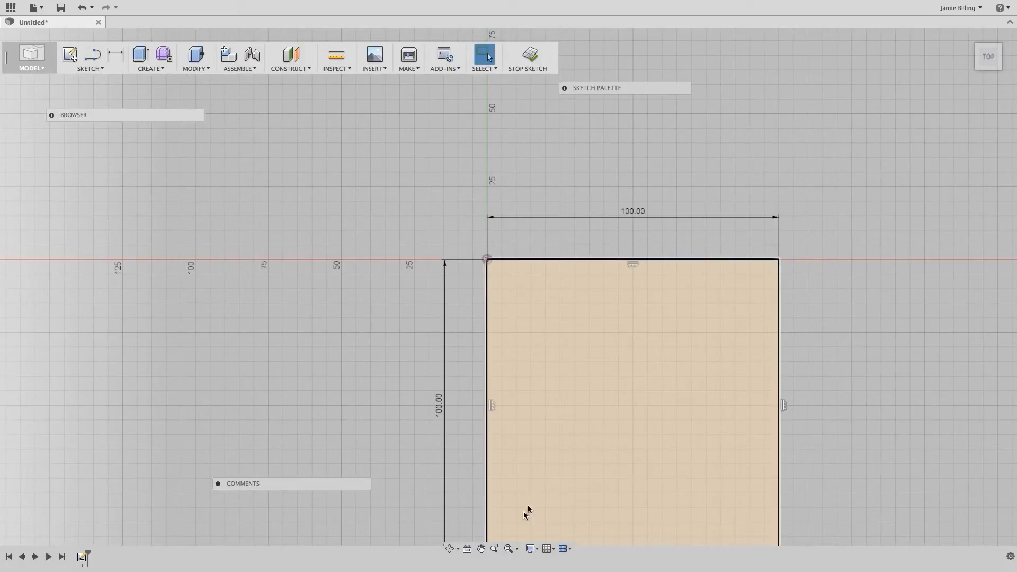
Extrude the square profile upward 50 mm to one side as a new body
{"action": "left_click", "coordinate": [508, 550]}
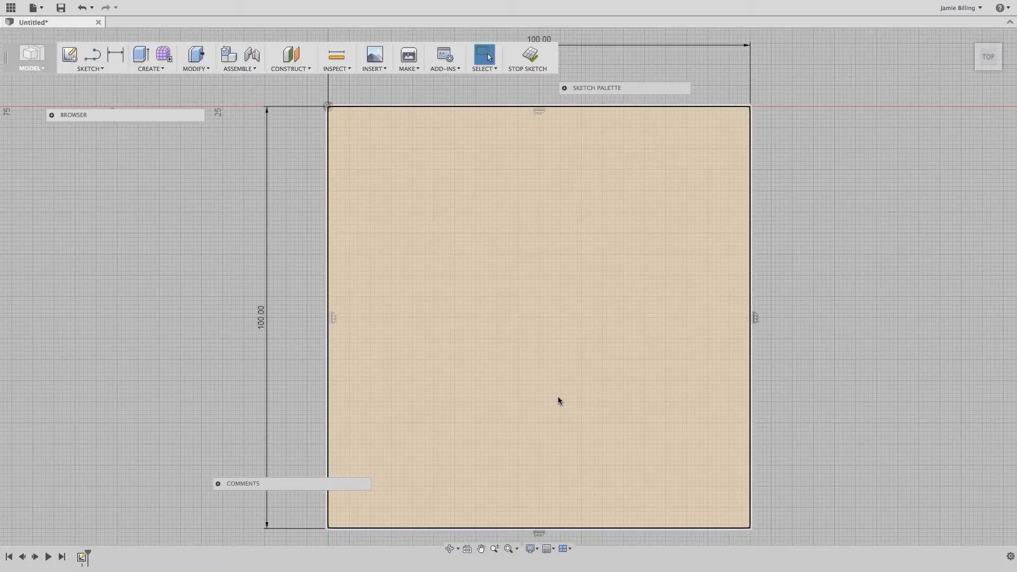
{"action": "left_click", "coordinate": [558, 401]}
{"action": "left_click", "coordinate": [155, 69]}
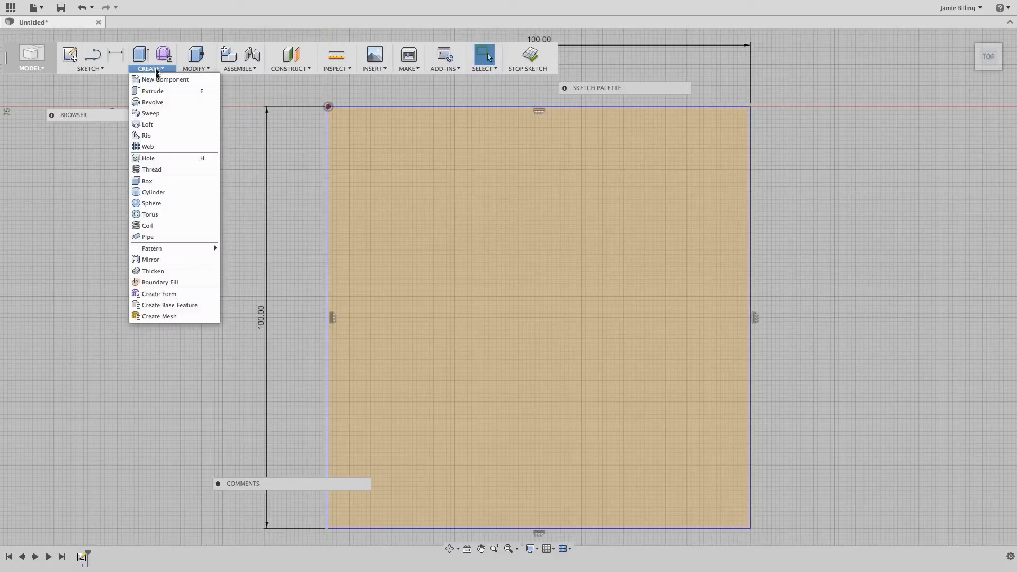
{"action": "left_click", "coordinate": [153, 91]}
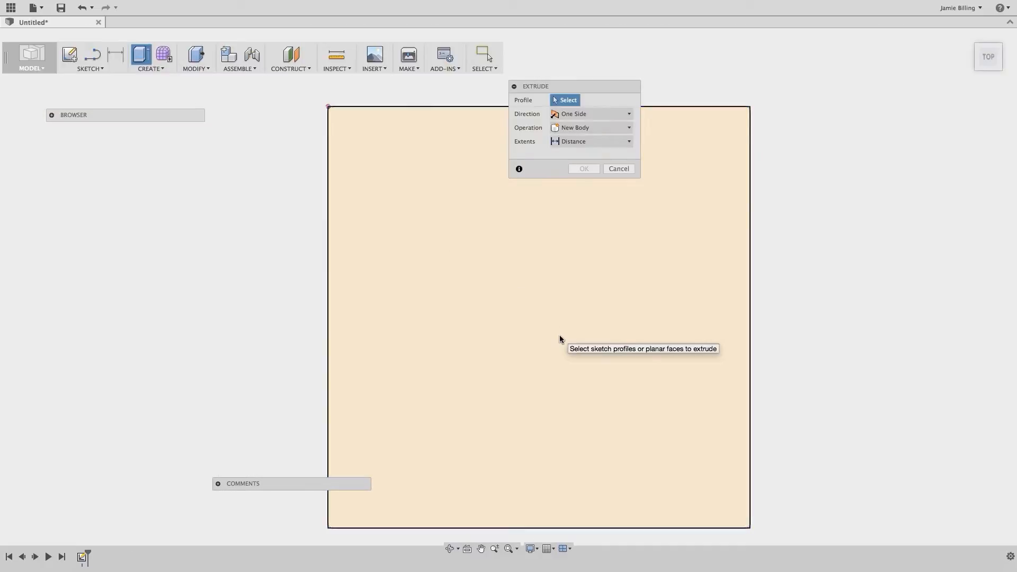
{"action": "left_click", "coordinate": [560, 336]}
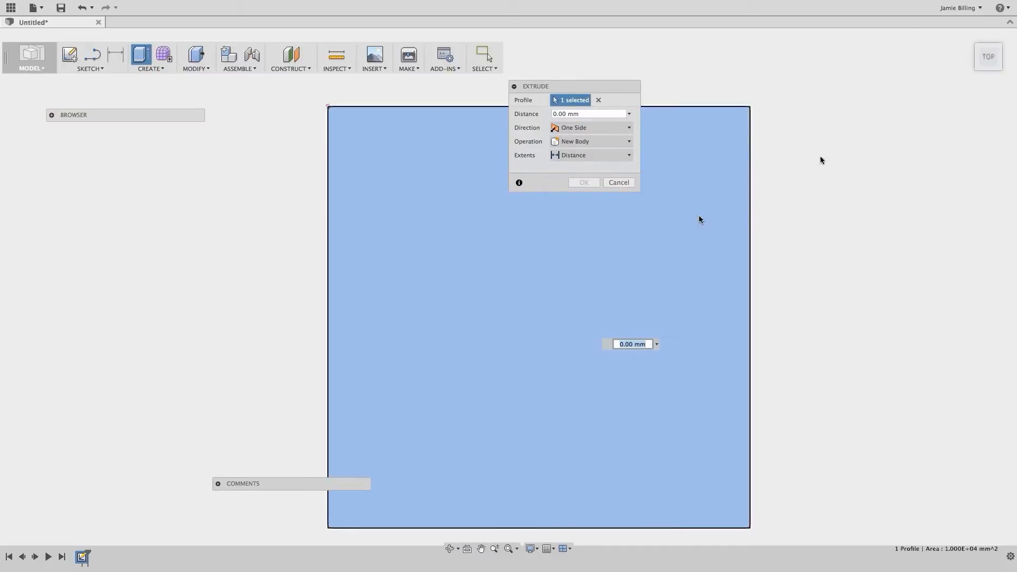
{"action": "left_click", "coordinate": [971, 41]}
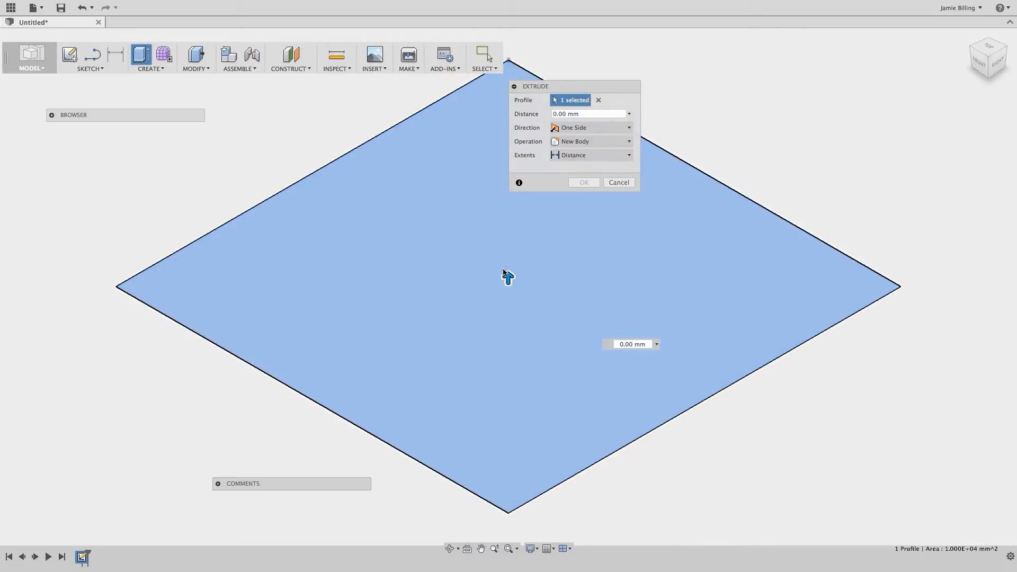
{"action": "left_click_drag", "start_coordinate": [503, 272], "coordinate": [500, 231]}
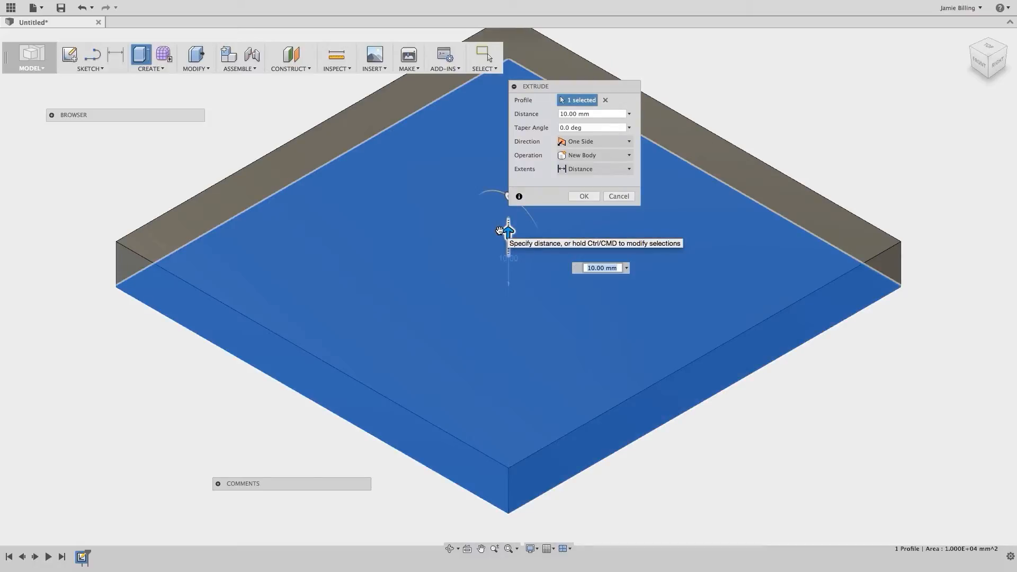
{"action": "left_click", "coordinate": [555, 114]}
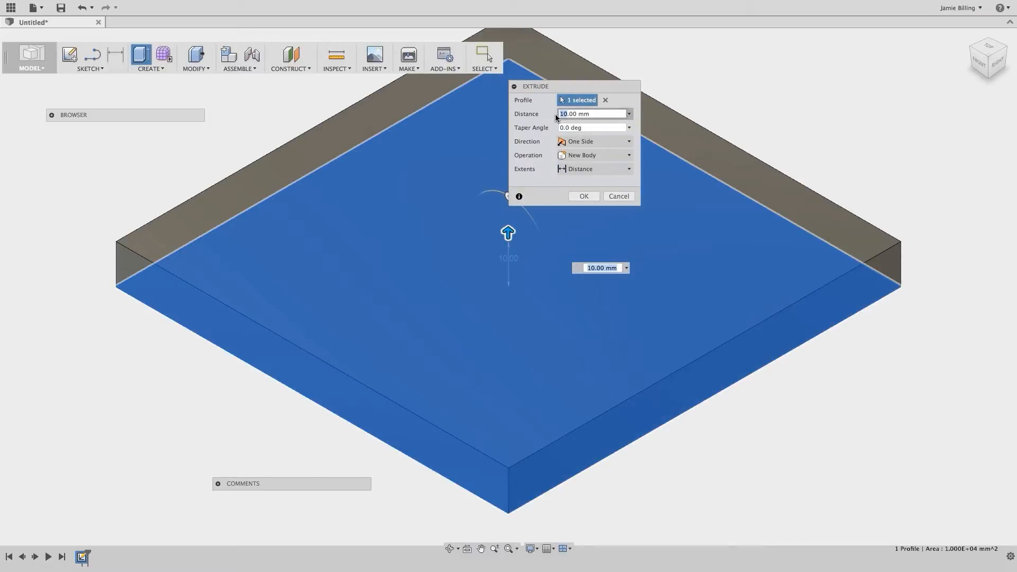
{"action": "type", "text": "50"}
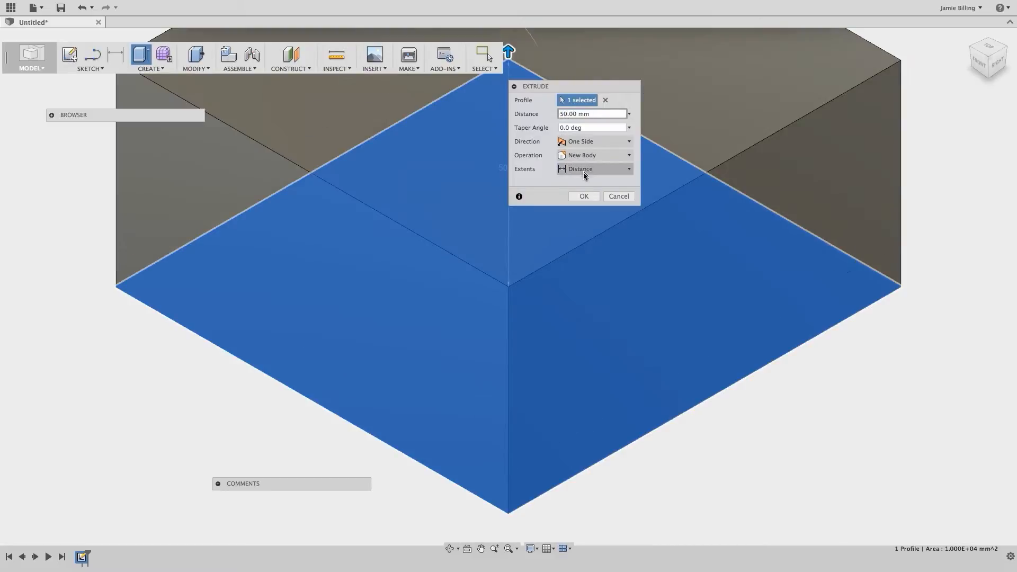
{"action": "left_click", "coordinate": [584, 197]}
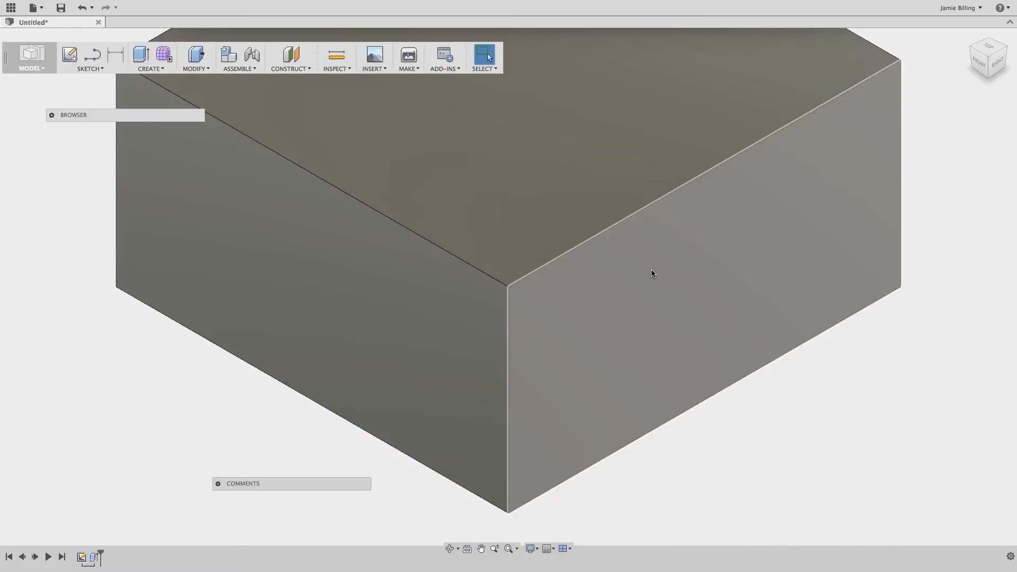
Use Press Pull to fillet all 12 edges of the block with a constant radius of 8 mm
{"action": "scroll", "coordinate": [652, 273], "scroll_direction": "down", "scroll_amount": 3}
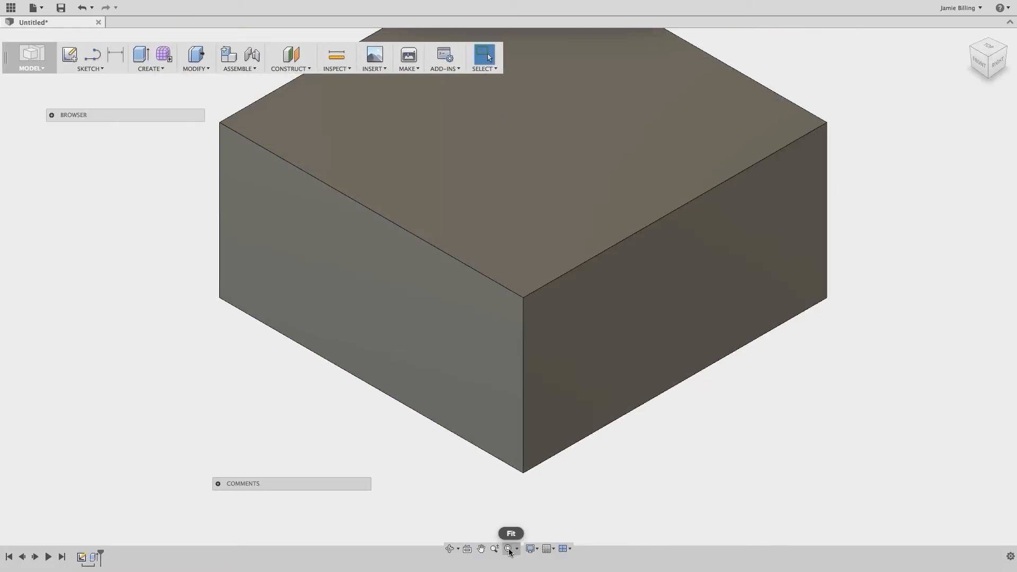
{"action": "left_click", "coordinate": [509, 550]}
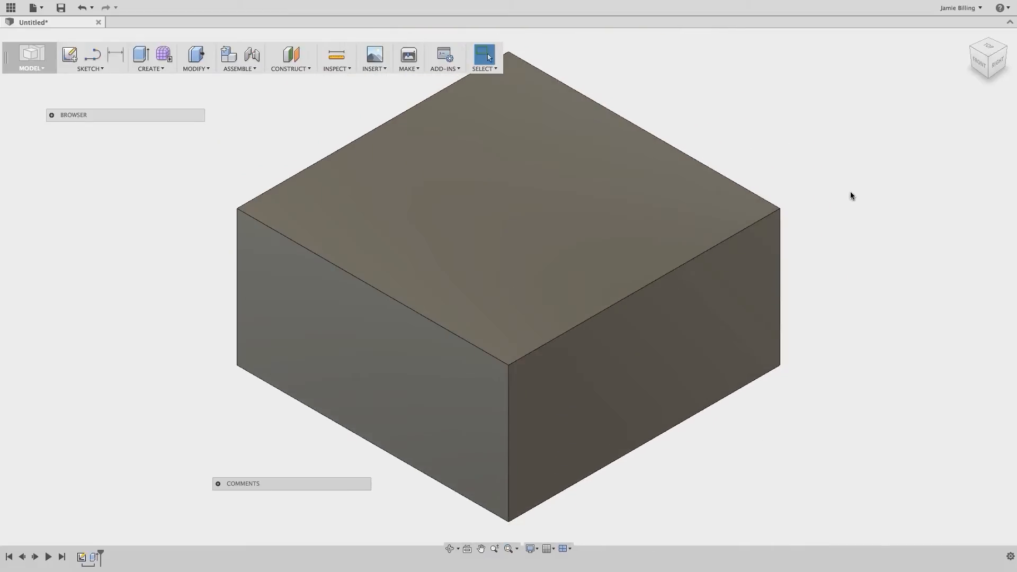
{"action": "right_click", "coordinate": [775, 144]}
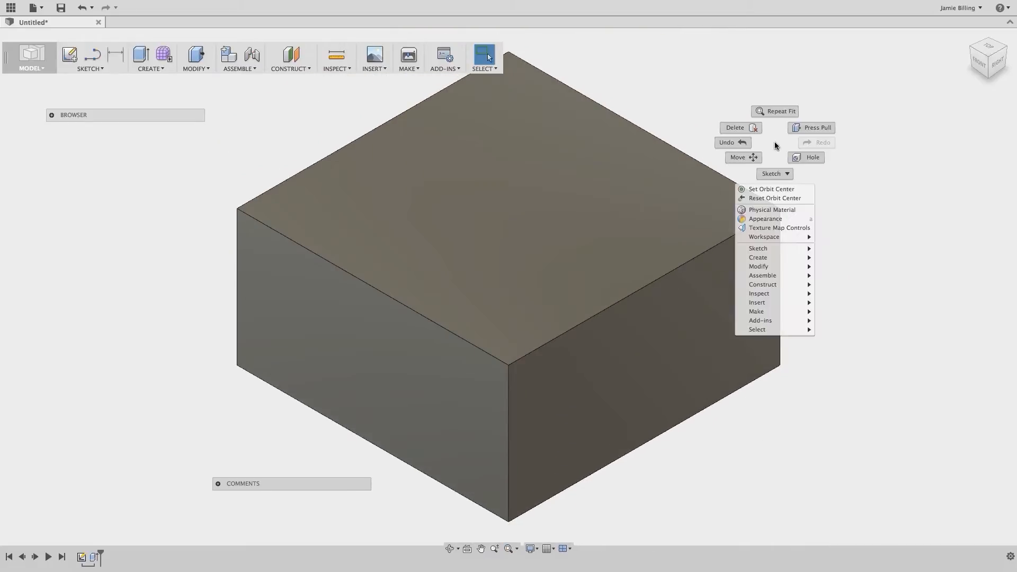
{"action": "left_click", "coordinate": [801, 130]}
{"action": "scroll", "coordinate": [789, 194], "scroll_direction": "down", "scroll_amount": 3}
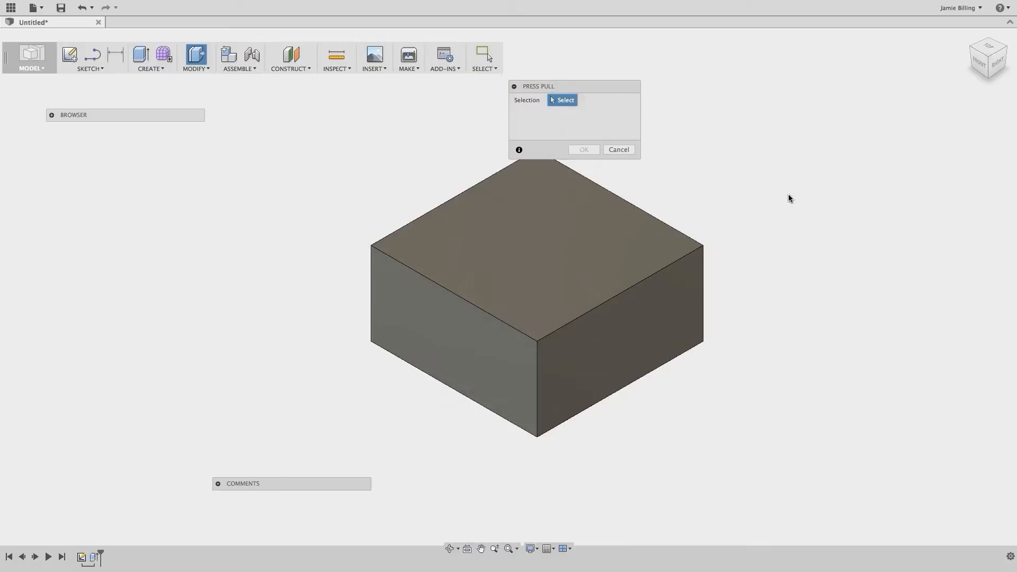
{"action": "left_click_drag", "start_coordinate": [327, 121], "coordinate": [793, 475]}
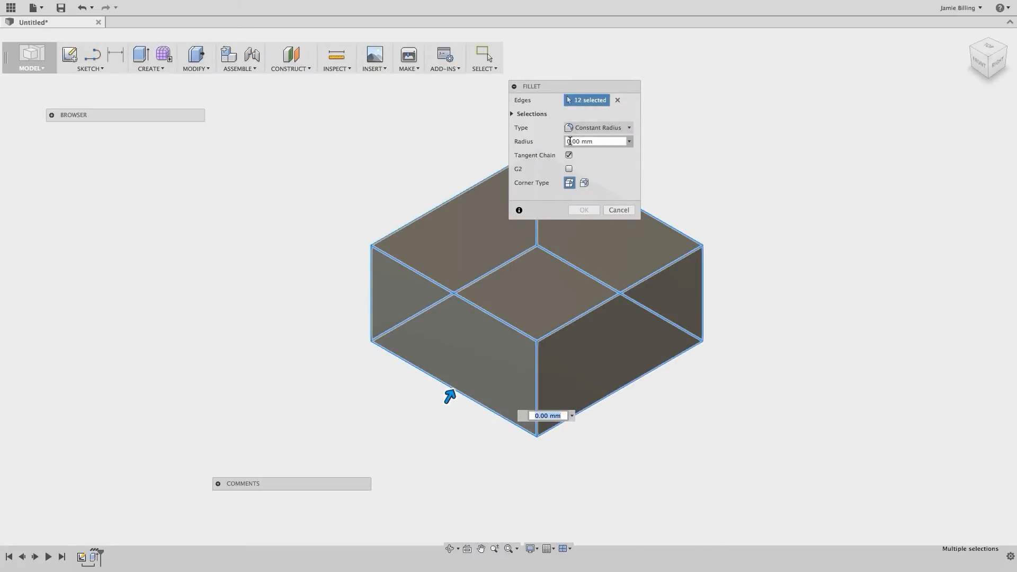
{"action": "left_click_drag", "start_coordinate": [570, 142], "coordinate": [563, 141]}
{"action": "type", "text": "8"}
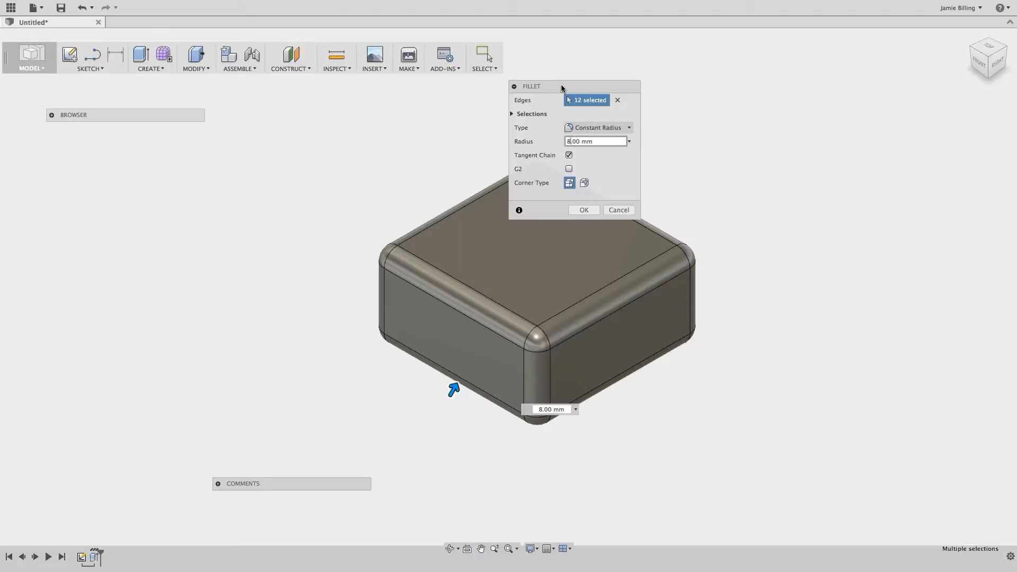
{"action": "left_click_drag", "start_coordinate": [561, 85], "coordinate": [756, 89]}
{"action": "left_click", "coordinate": [779, 214]}
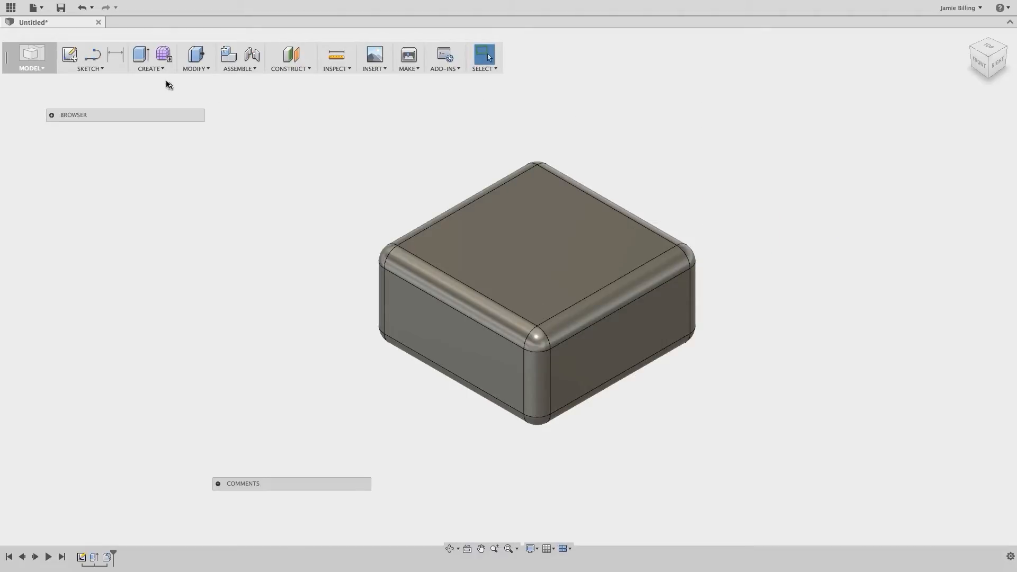
Place a simple hole on the block's top face with extents set to All and a 40 mm diameter
{"action": "left_click", "coordinate": [154, 69]}
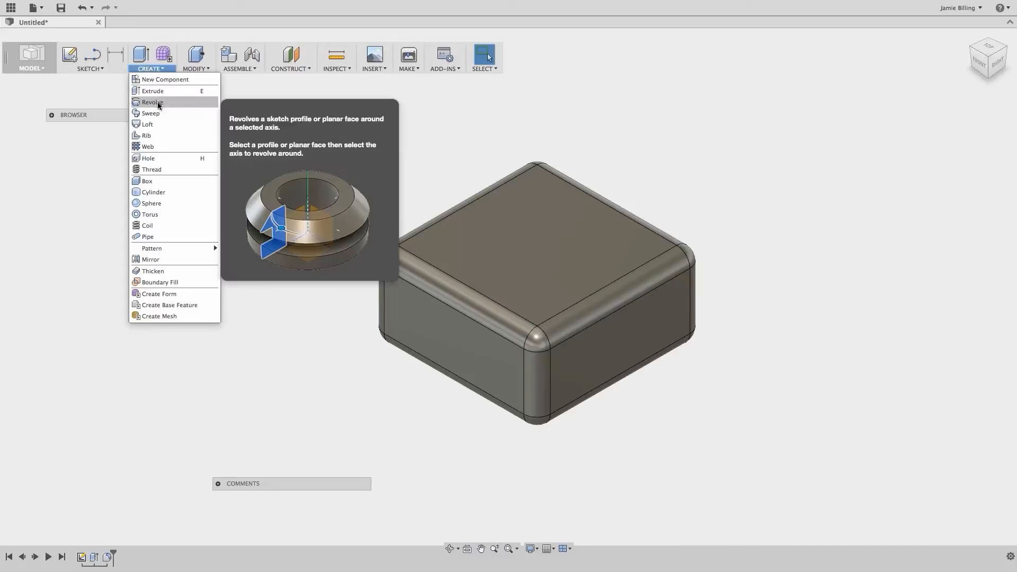
{"action": "left_click", "coordinate": [149, 159]}
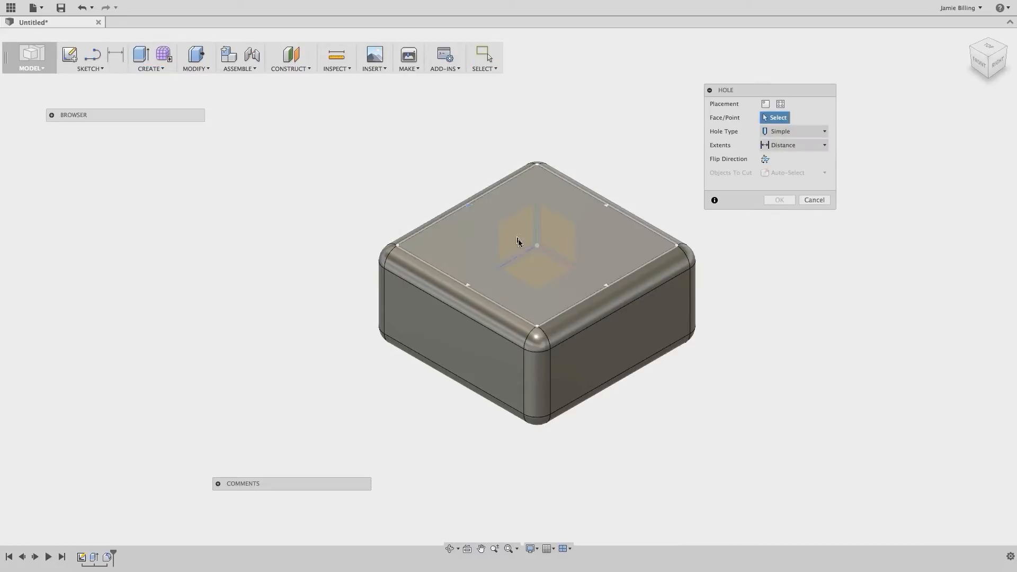
{"action": "left_click", "coordinate": [542, 260]}
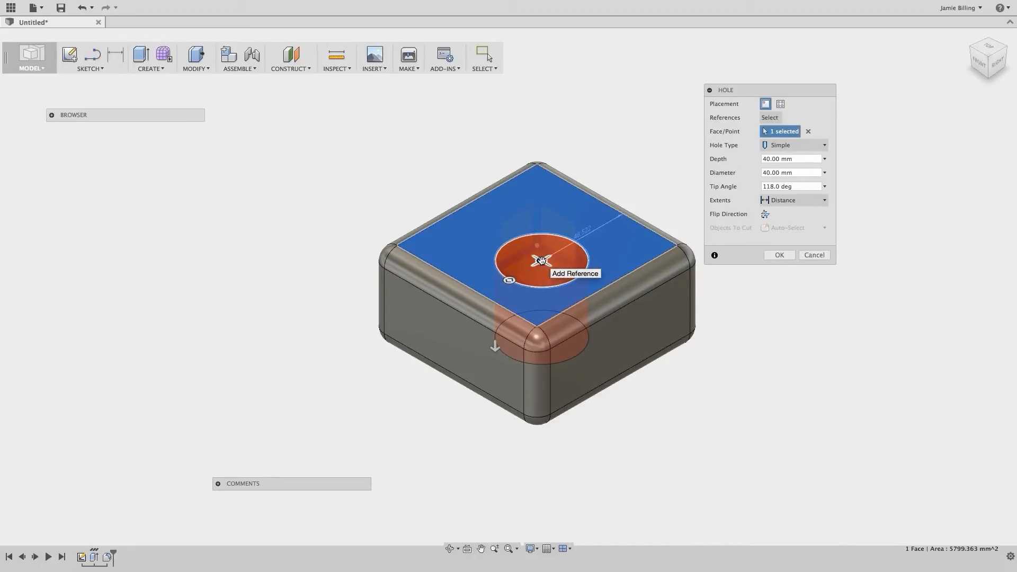
{"action": "left_click", "coordinate": [542, 260]}
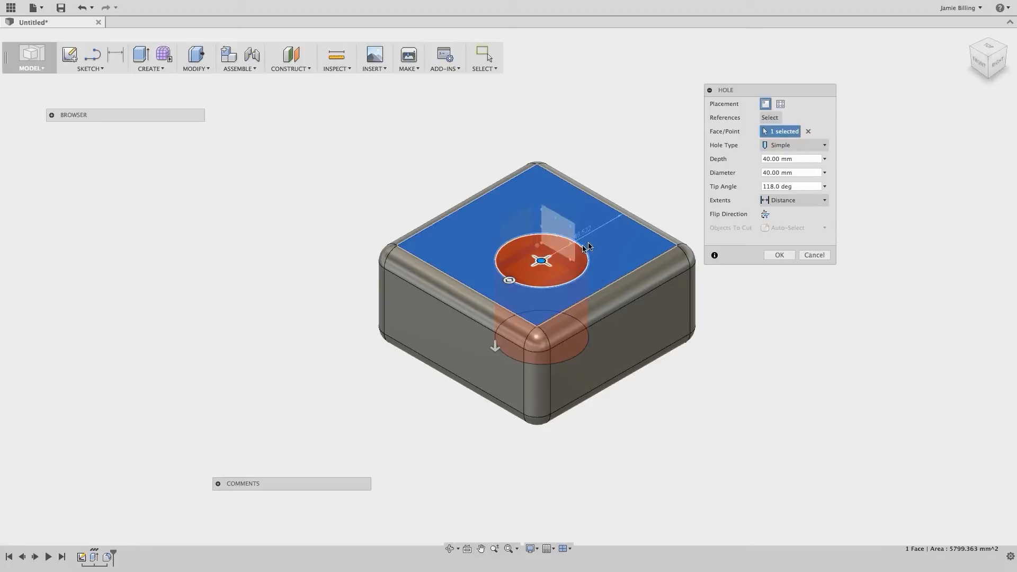
{"action": "left_click", "coordinate": [787, 200]}
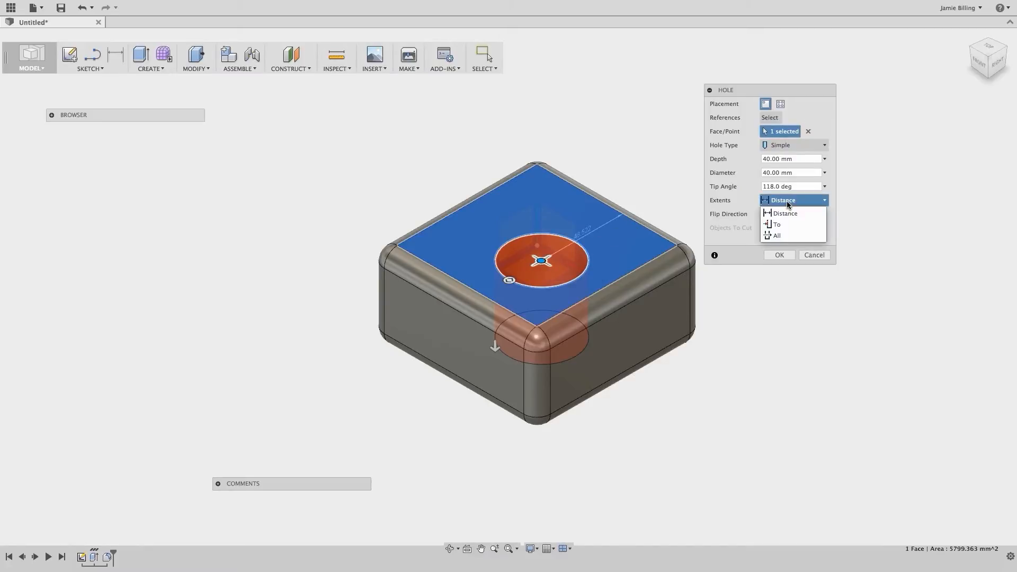
{"action": "left_click", "coordinate": [788, 235]}
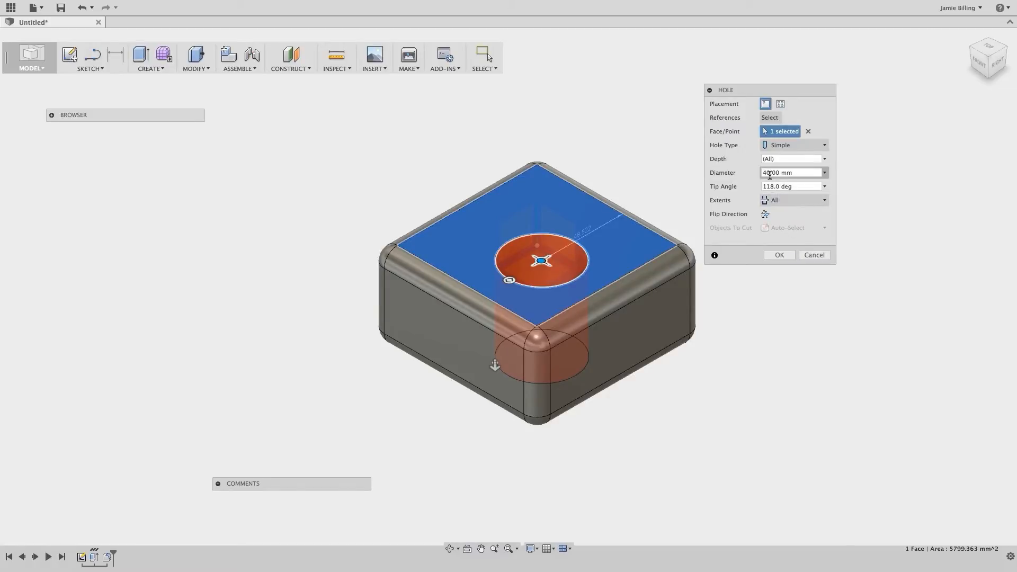
{"action": "left_click_drag", "start_coordinate": [770, 175], "coordinate": [761, 174]}
{"action": "type", "text": "40"}
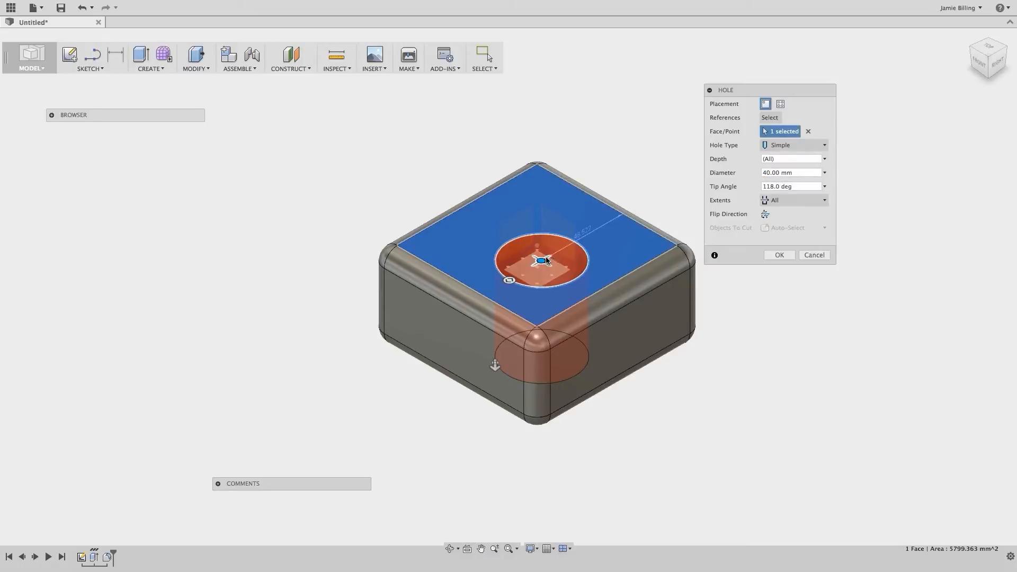
Snap the hole's centre to the centre point of the top face and create the hole
{"action": "mouse_move", "coordinate": [541, 260]}
{"action": "left_mouse_down"}
{"action": "mouse_move", "coordinate": [542, 237]}
{"action": "mouse_move", "coordinate": [528, 238]}
{"action": "mouse_move", "coordinate": [540, 247]}
{"action": "left_mouse_up"}
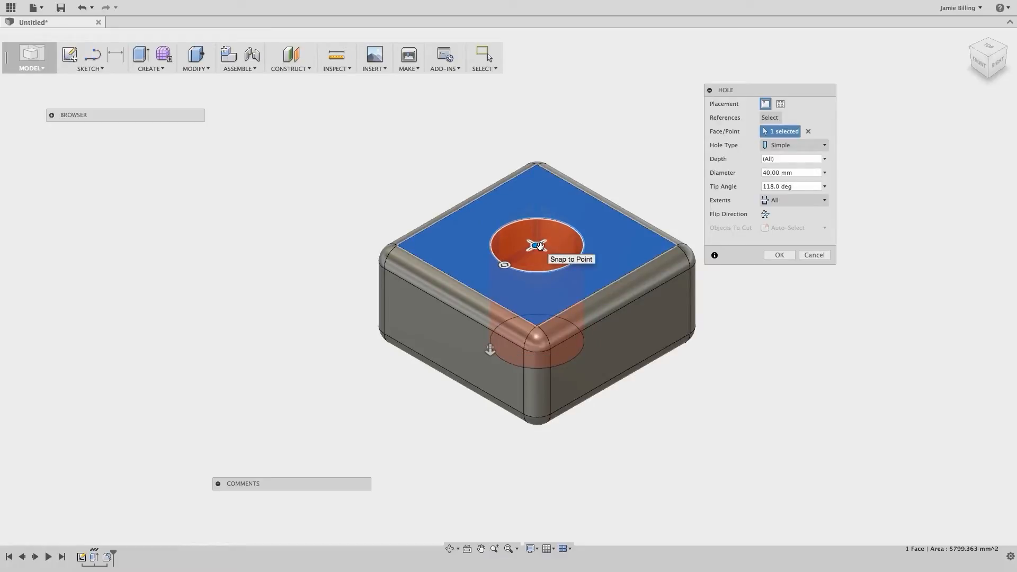
{"action": "left_click", "coordinate": [777, 256]}
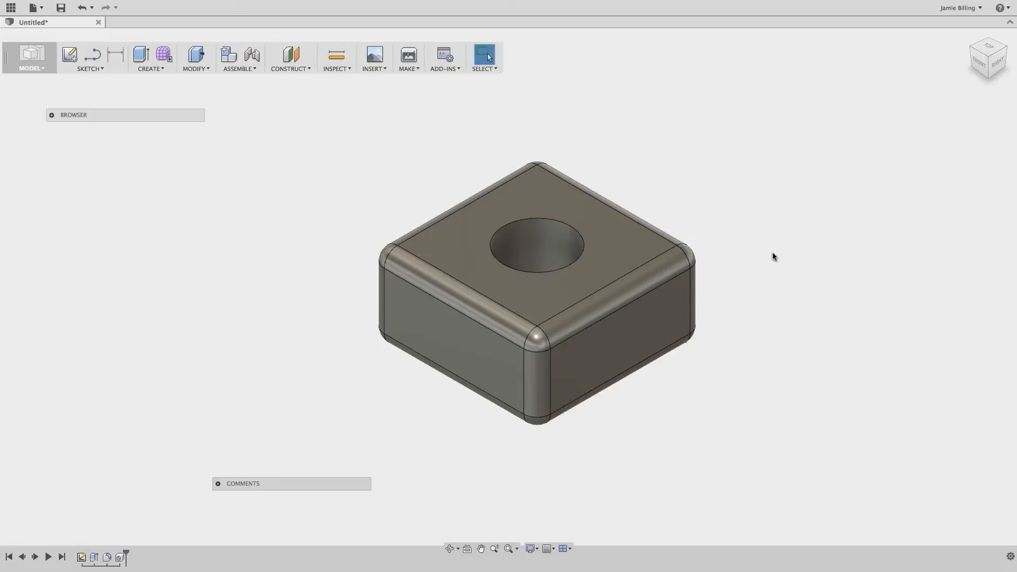
{"action": "scroll", "coordinate": [773, 253], "scroll_direction": "up", "scroll_amount": 10, "text": "shift"}
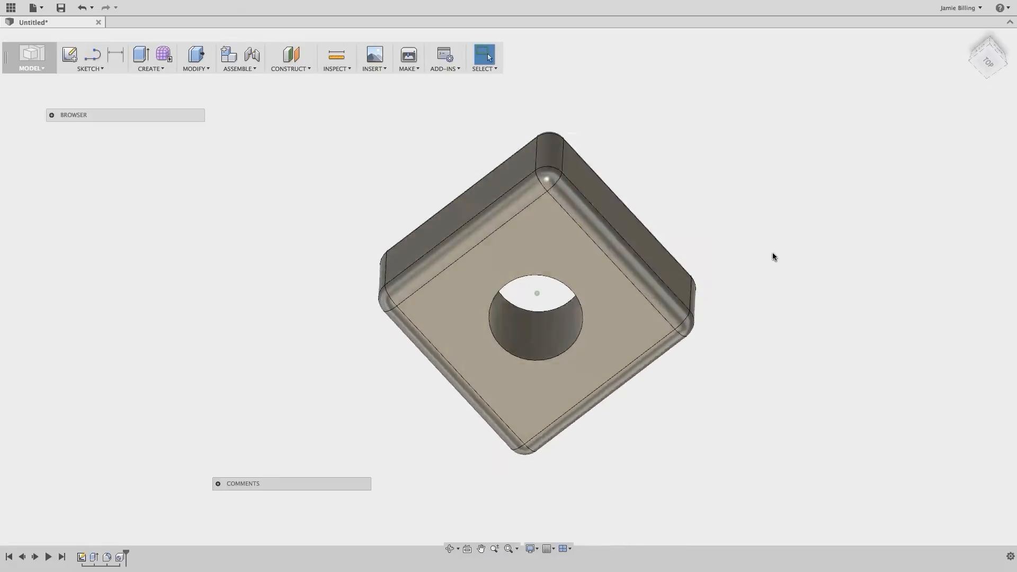
{"action": "scroll", "coordinate": [773, 252], "scroll_direction": "up", "scroll_amount": 10, "text": "shift"}
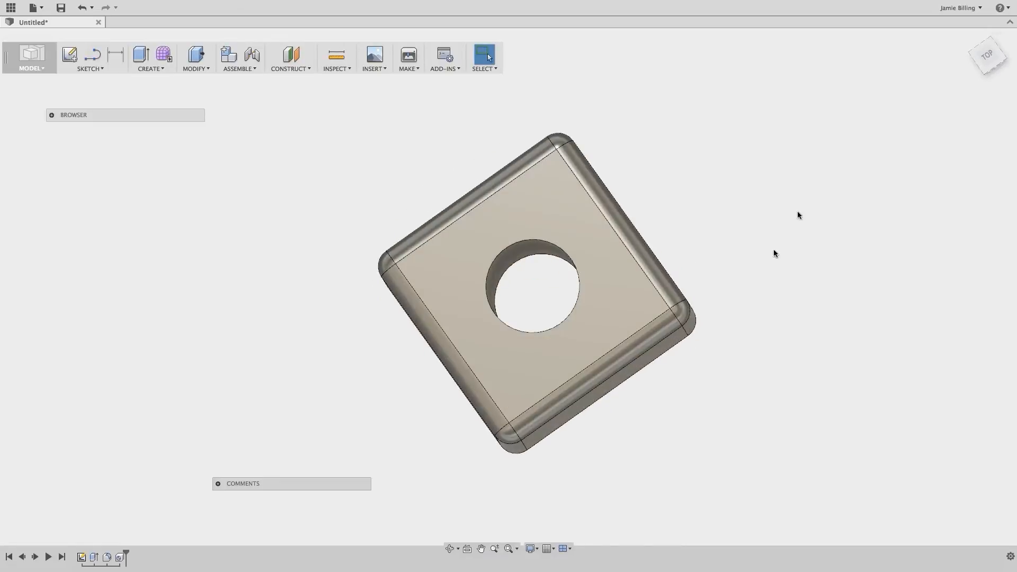
Inspect the finished block from the front, right and top views, ending in the isometric home view
{"action": "left_click", "coordinate": [968, 37]}
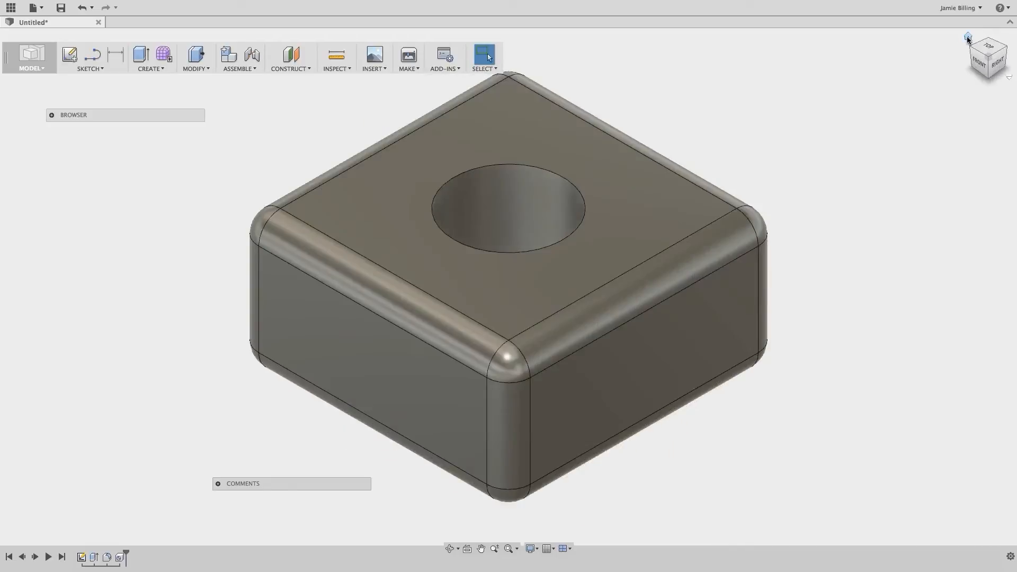
{"action": "left_click", "coordinate": [981, 66]}
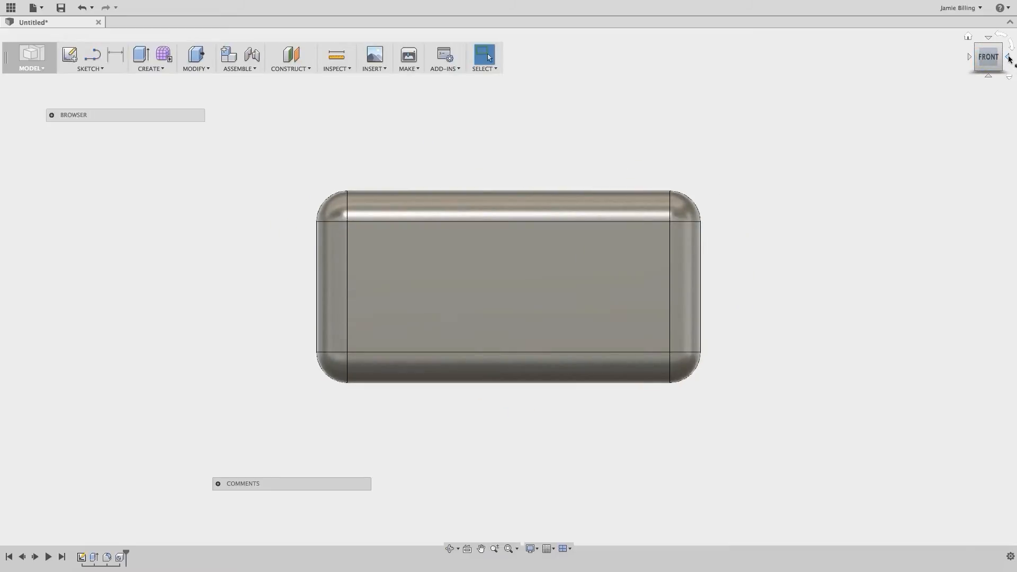
{"action": "left_click", "coordinate": [1009, 59]}
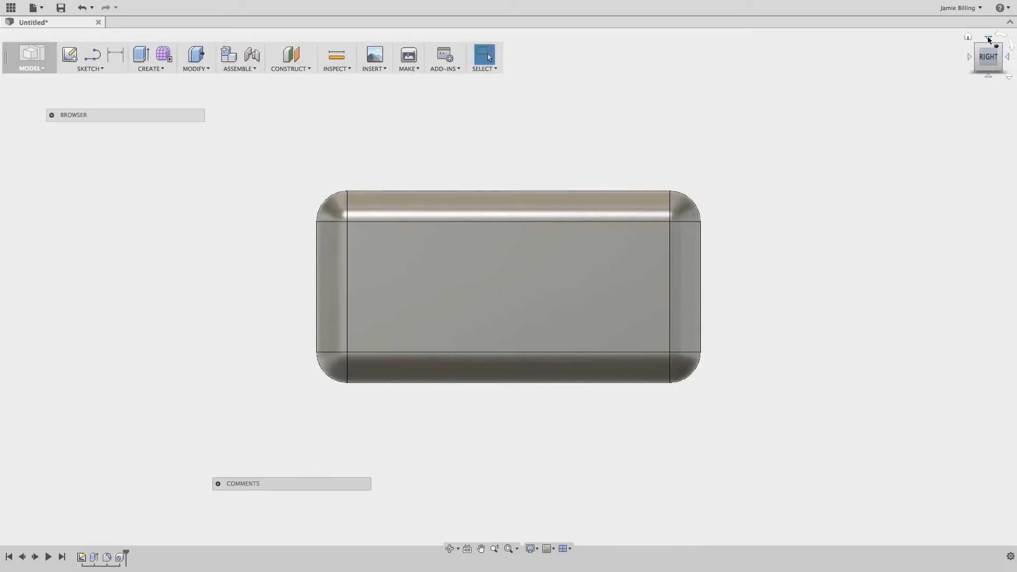
{"action": "left_click", "coordinate": [989, 38]}
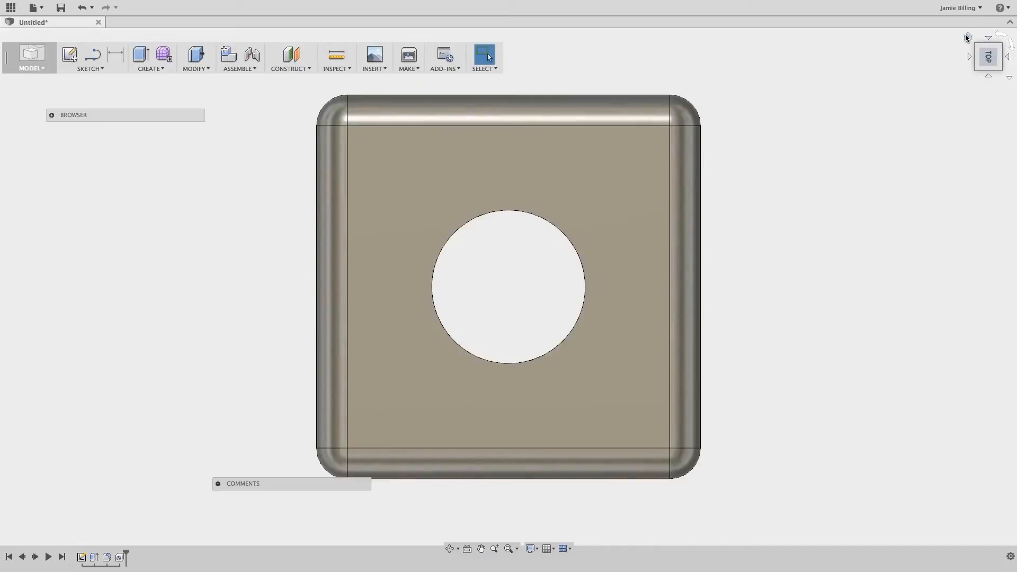
{"action": "left_click", "coordinate": [969, 38]}
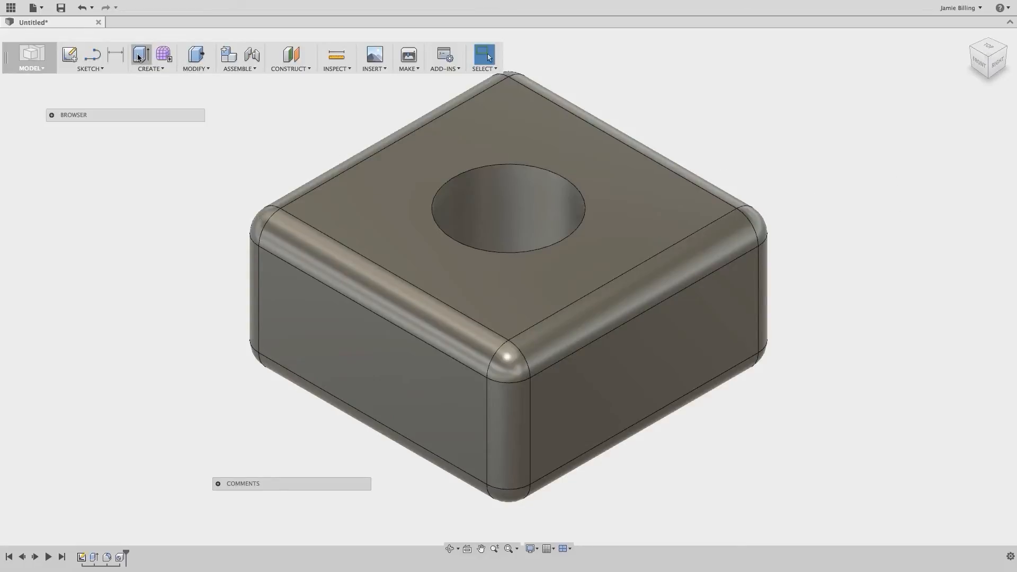
Save the design as Cube in the My First Box project and check the file in the project's data
{"action": "left_click", "coordinate": [61, 9]}
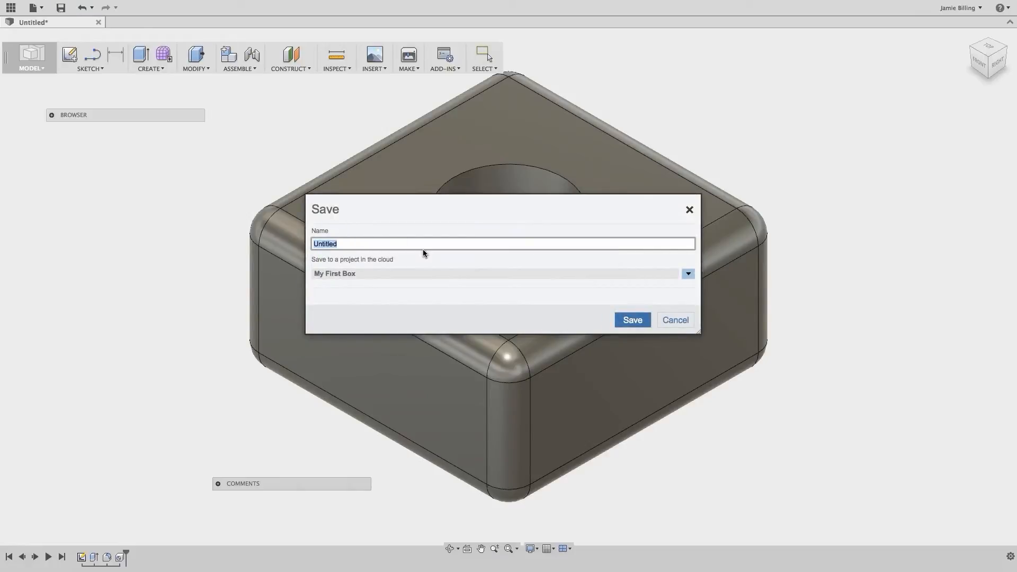
{"action": "type", "text": "Cube"}
{"action": "left_click", "coordinate": [632, 320]}
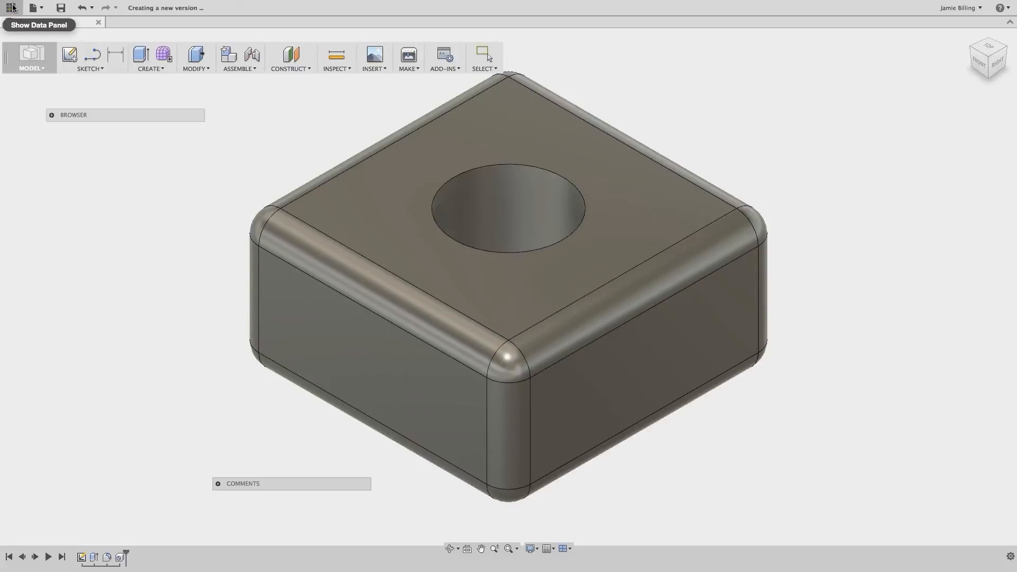
{"action": "left_click", "coordinate": [10, 8]}
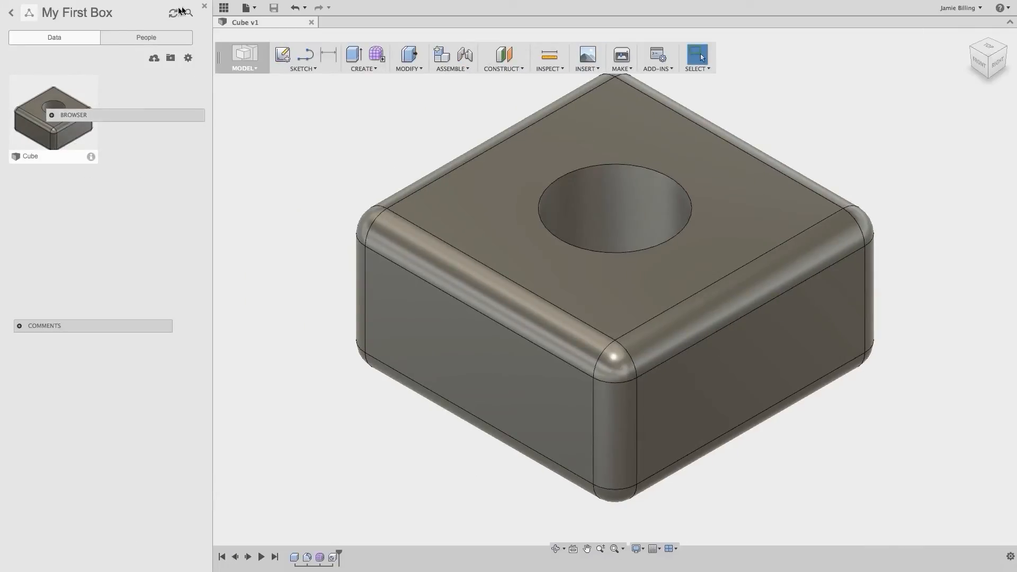
{"action": "left_click", "coordinate": [204, 8]}
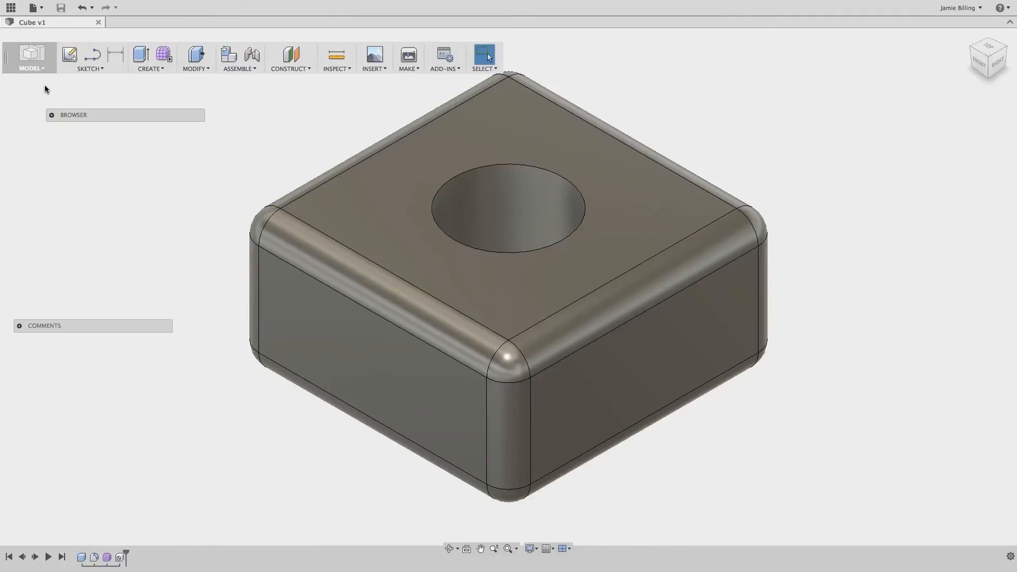
Switch to the Render workspace and apply the Paint - Enamel Glossy (Blue) appearance to the block's body
{"action": "left_click", "coordinate": [31, 65]}
{"action": "left_click", "coordinate": [39, 130]}
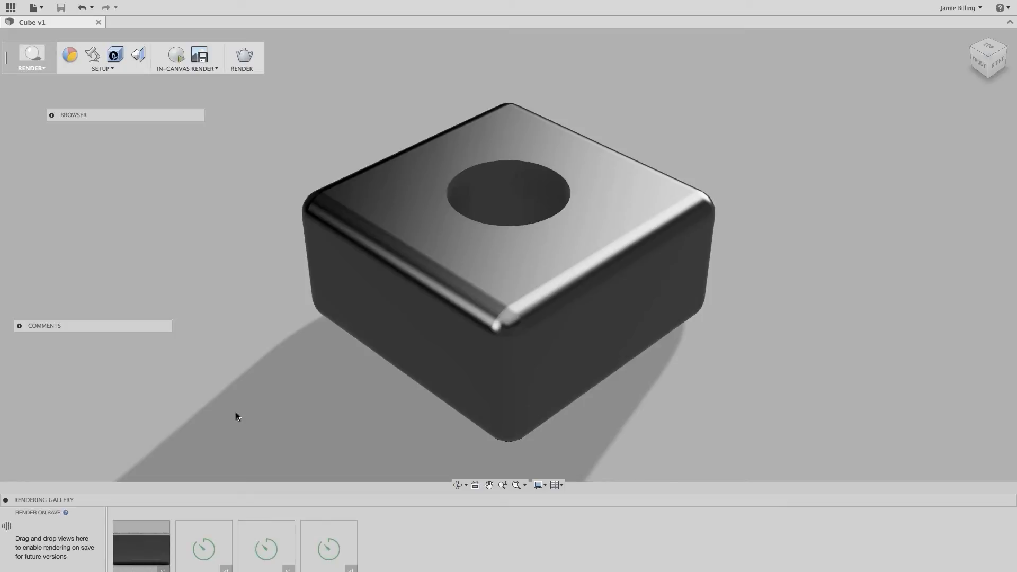
{"action": "left_click", "coordinate": [68, 54]}
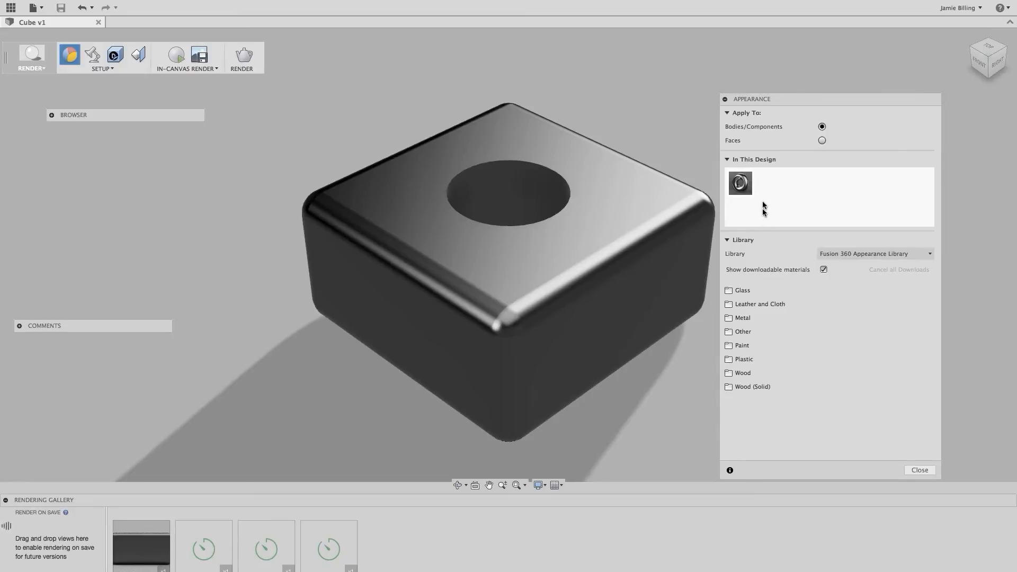
{"action": "left_click", "coordinate": [741, 346]}
{"action": "left_click_drag", "start_coordinate": [762, 412], "coordinate": [602, 326]}
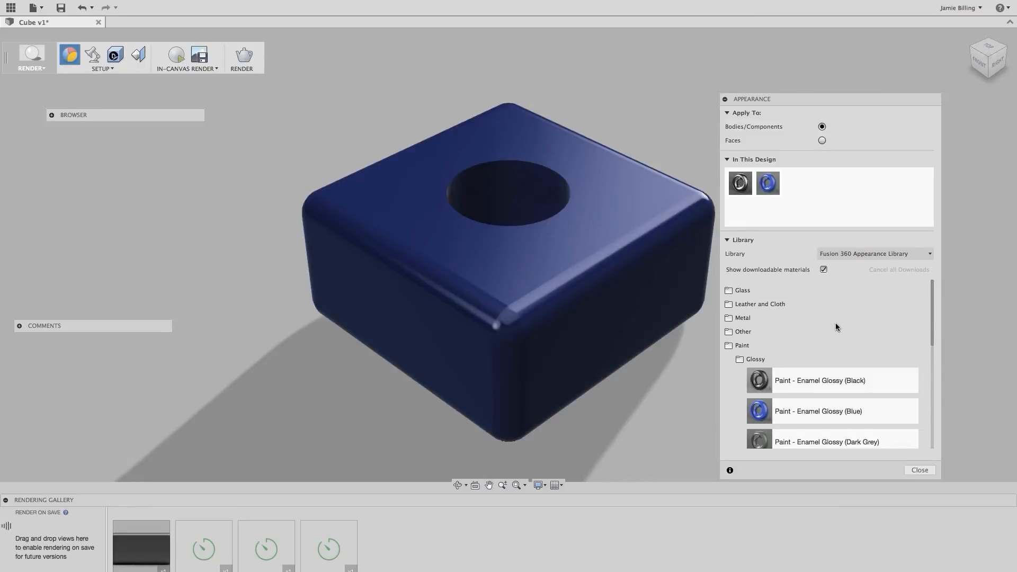
Replace the body's appearance with Autodesk Orange from the Favorites library
{"action": "left_click", "coordinate": [851, 255]}
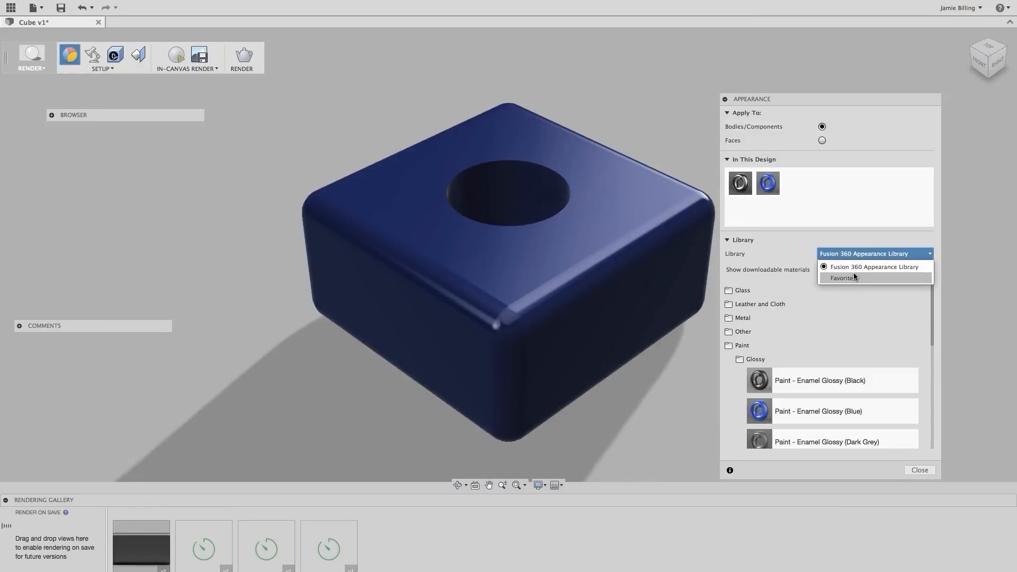
{"action": "left_click", "coordinate": [854, 278]}
{"action": "left_click_drag", "start_coordinate": [734, 282], "coordinate": [602, 286]}
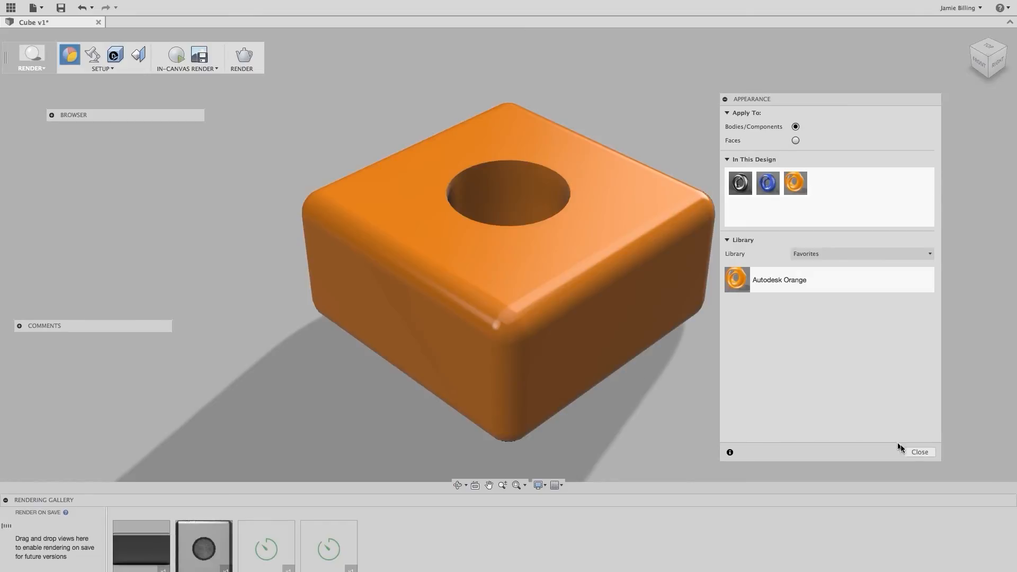
{"action": "left_click", "coordinate": [912, 453]}
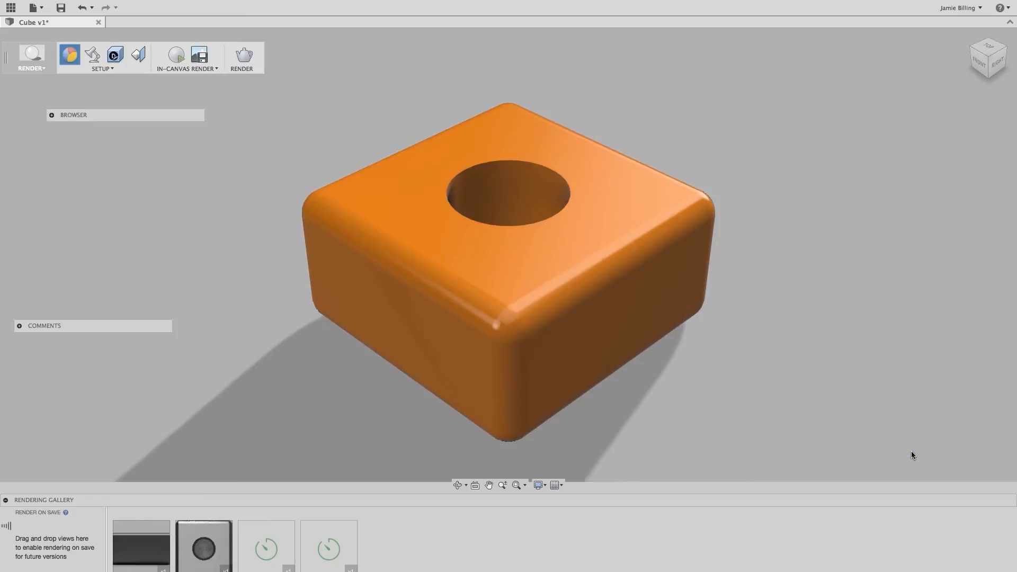
Set the scene's solid background colour to white and look through the available lighting environments
{"action": "left_click", "coordinate": [93, 60]}
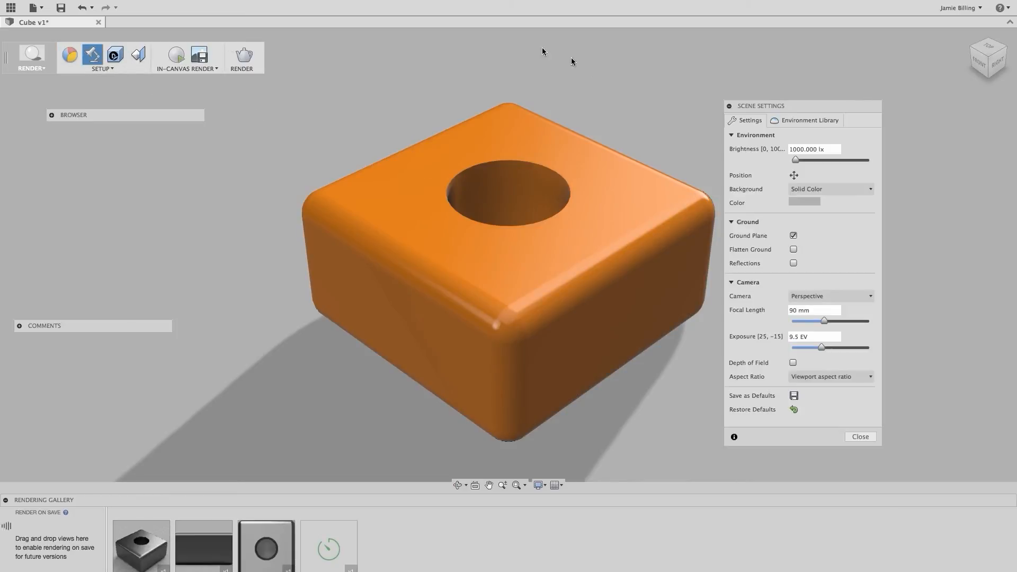
{"action": "left_click", "coordinate": [808, 201]}
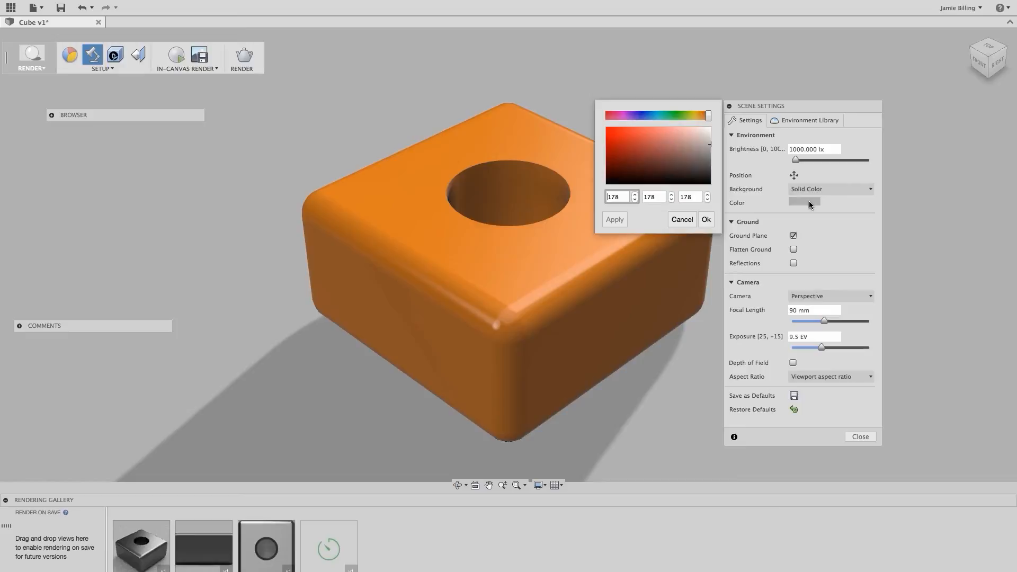
{"action": "left_click", "coordinate": [710, 131]}
{"action": "left_click", "coordinate": [616, 220]}
{"action": "left_click", "coordinate": [707, 220]}
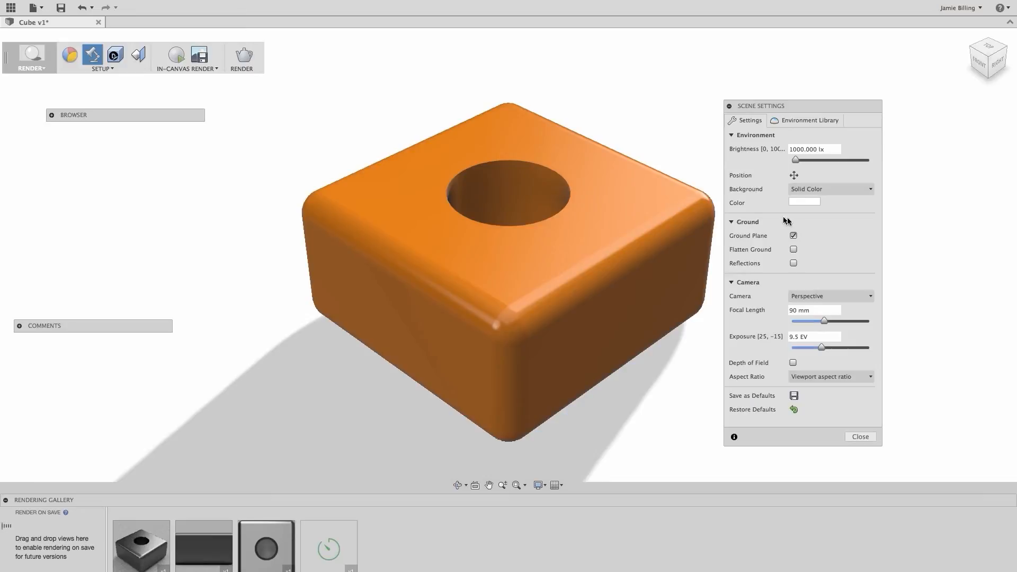
{"action": "left_click", "coordinate": [789, 121]}
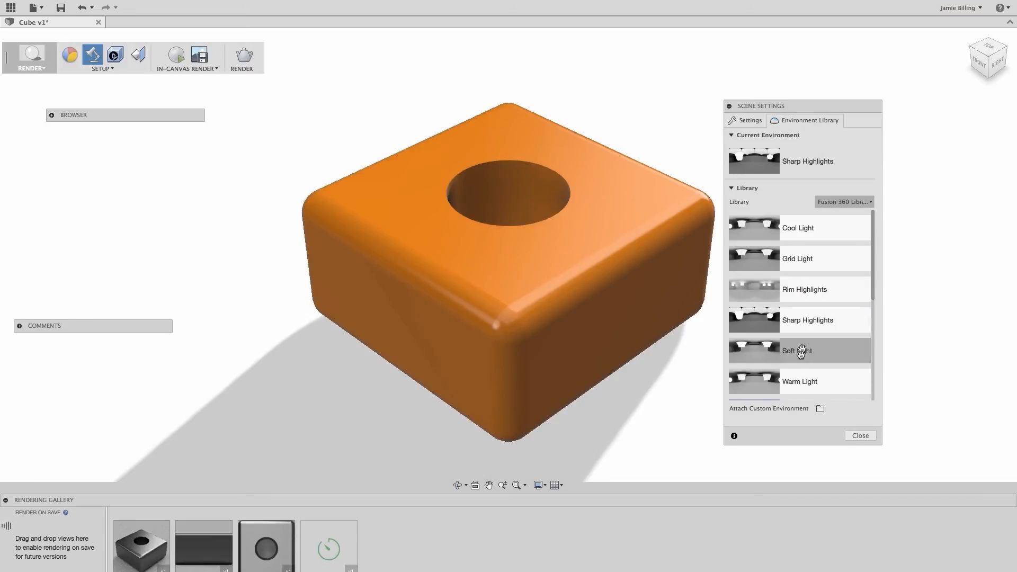
{"action": "left_click", "coordinate": [860, 435]}
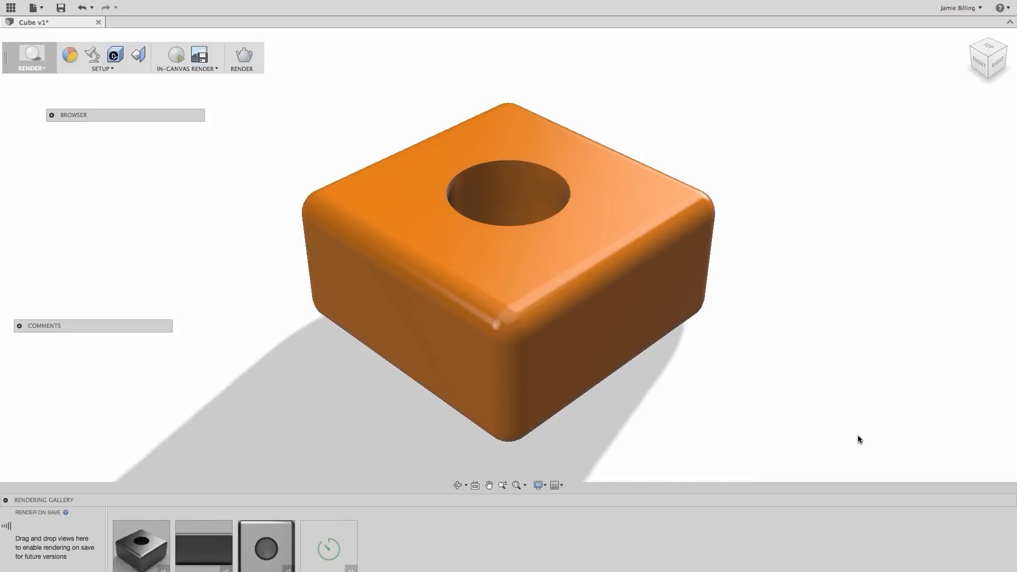
Start an in-canvas render of the block with the quality set to Advanced
{"action": "left_click", "coordinate": [187, 69]}
{"action": "left_click", "coordinate": [190, 80]}
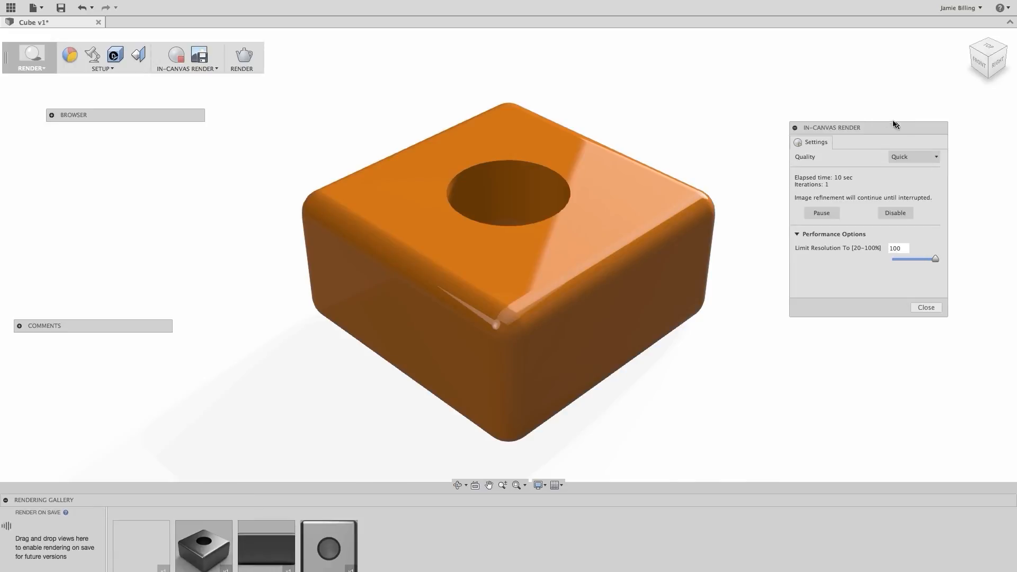
{"action": "left_click", "coordinate": [935, 156]}
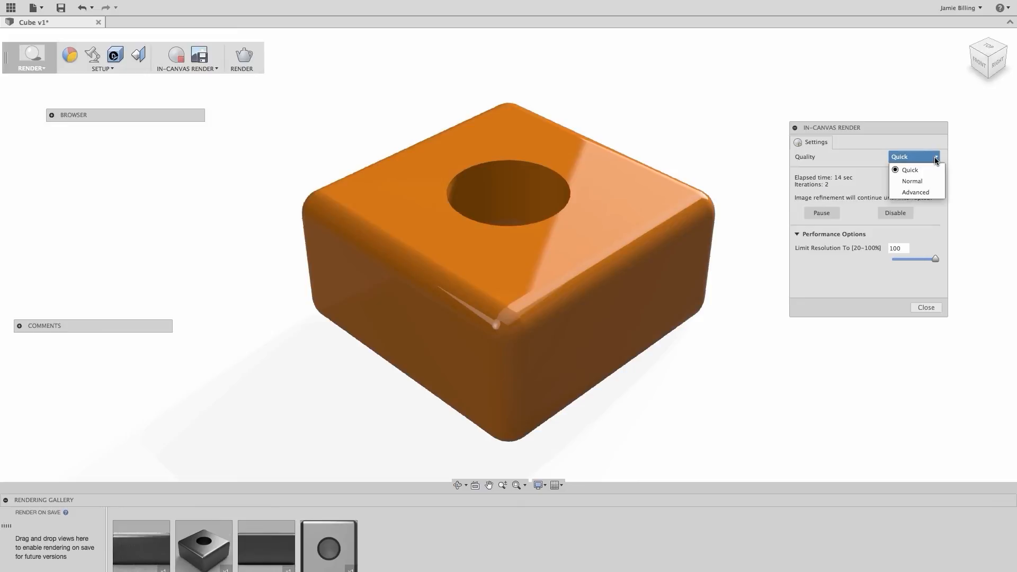
{"action": "left_click", "coordinate": [926, 193]}
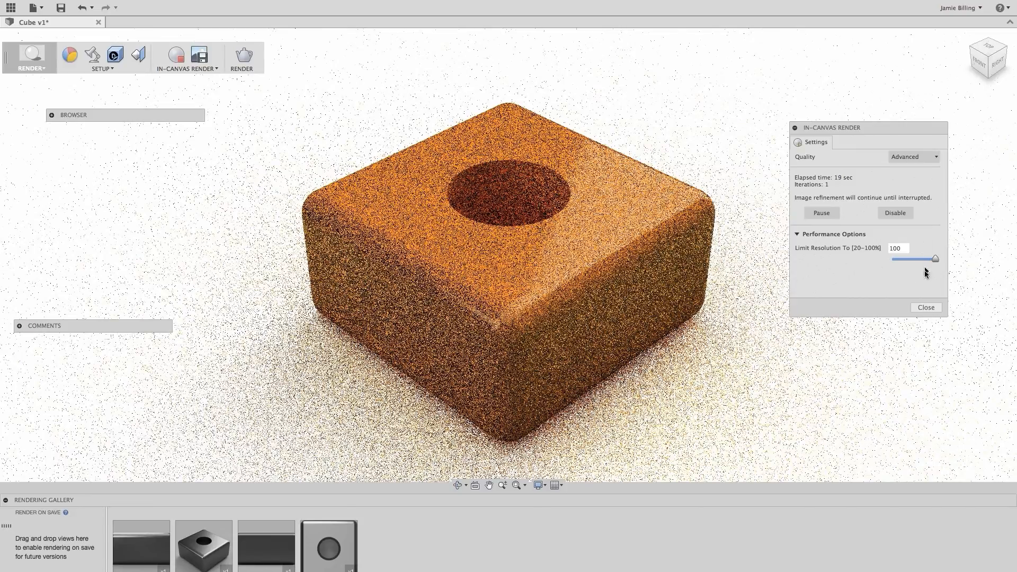
{"action": "left_click", "coordinate": [926, 308]}
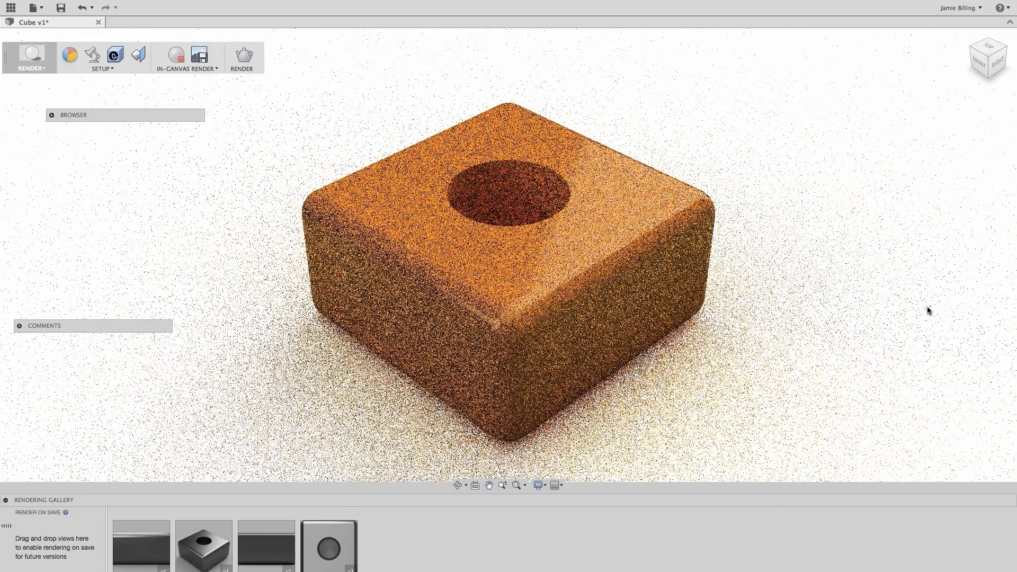
Review the final render settings for image size, file format, renderer and quality without starting a render
{"action": "left_click", "coordinate": [245, 59]}
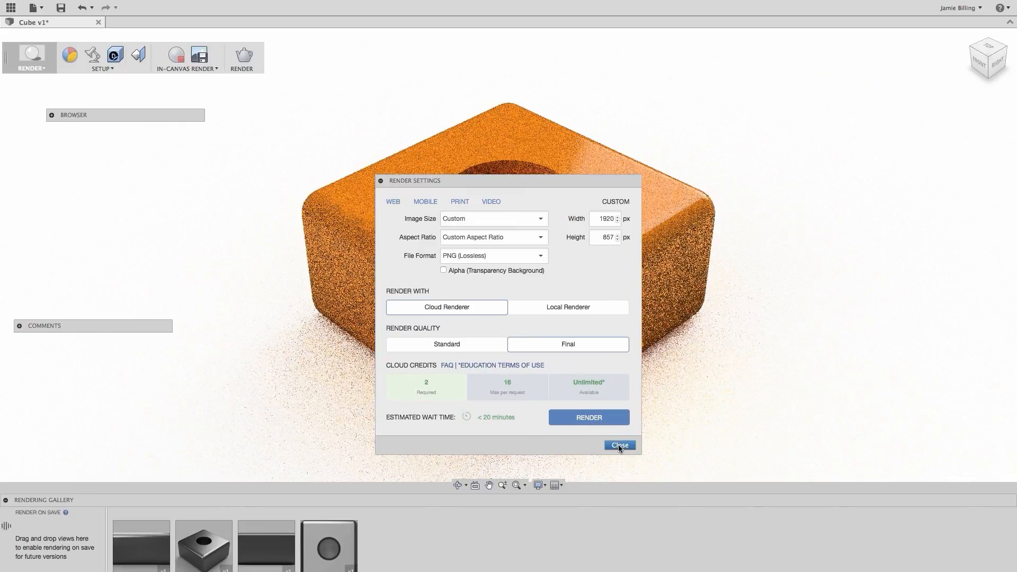
{"action": "mouse_move", "coordinate": [128, 540]}
{"action": "left_click", "coordinate": [619, 445]}
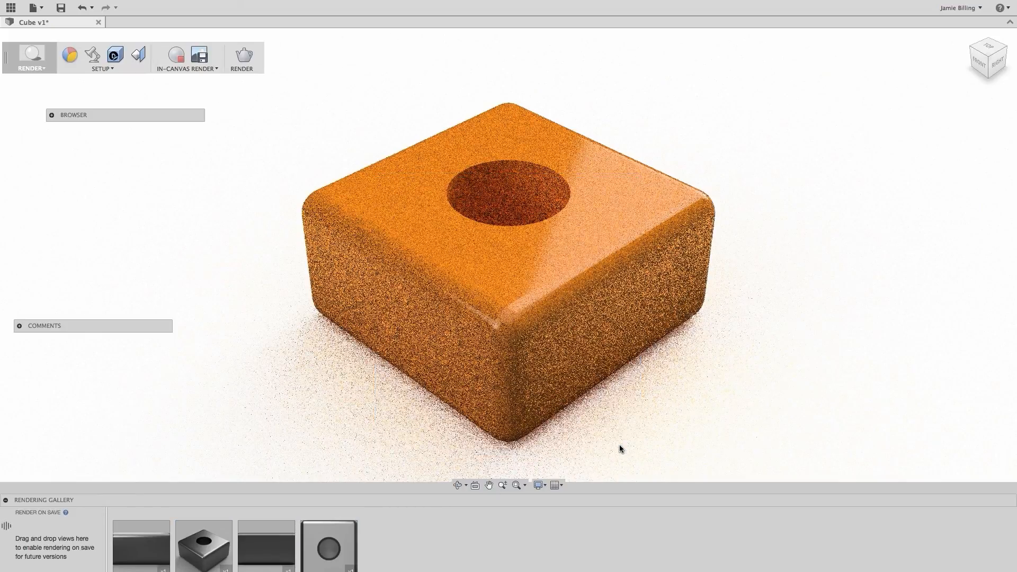